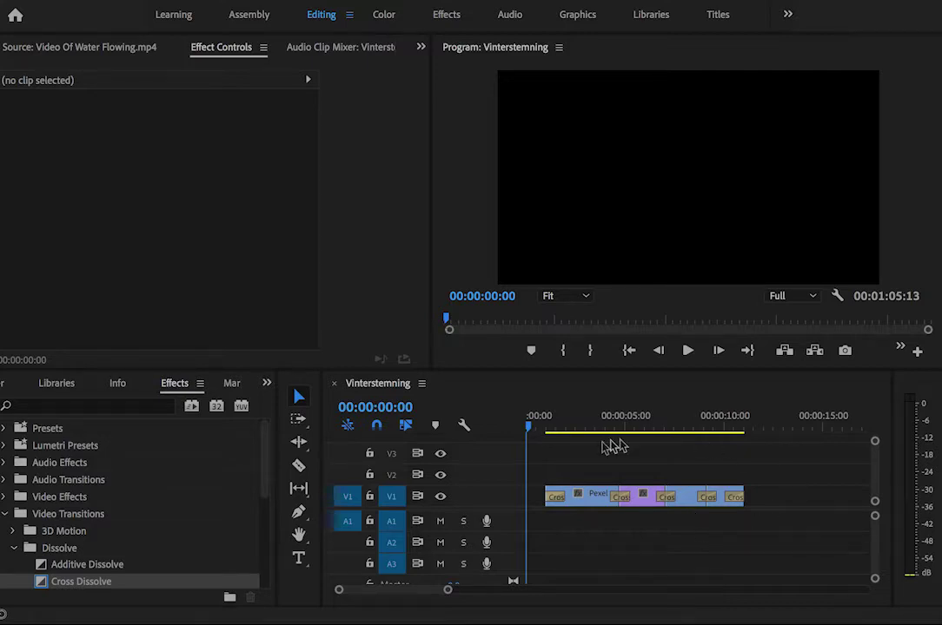
- Preview the first ten seconds of the sequence from its start
{"action": "left_click", "coordinate": [533, 430]}
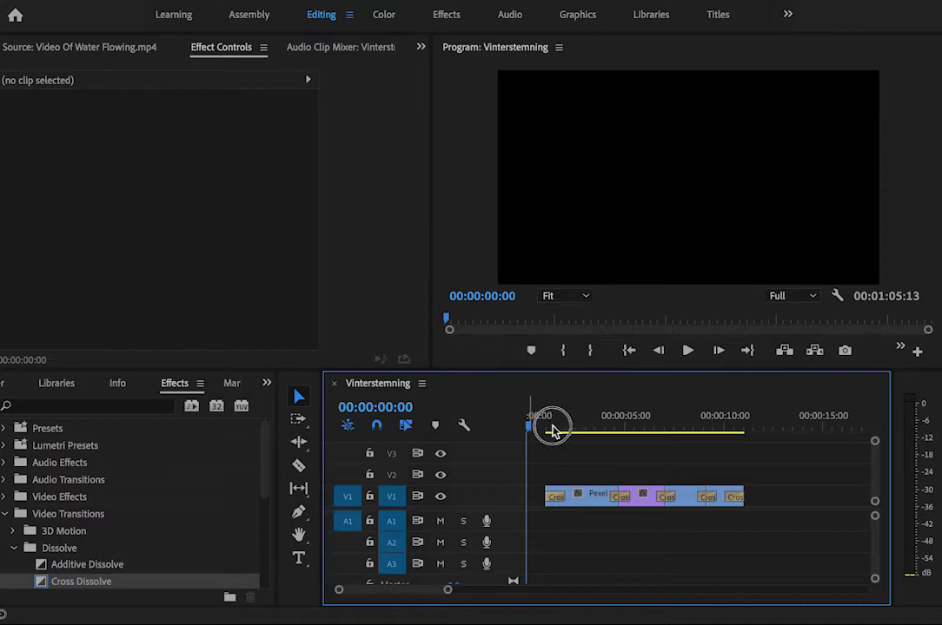
{"action": "mouse_move", "coordinate": [533, 430]}
{"action": "left_mouse_down"}
{"action": "mouse_move", "coordinate": [740, 458]}
{"action": "mouse_move", "coordinate": [540, 440]}
{"action": "left_mouse_up"}
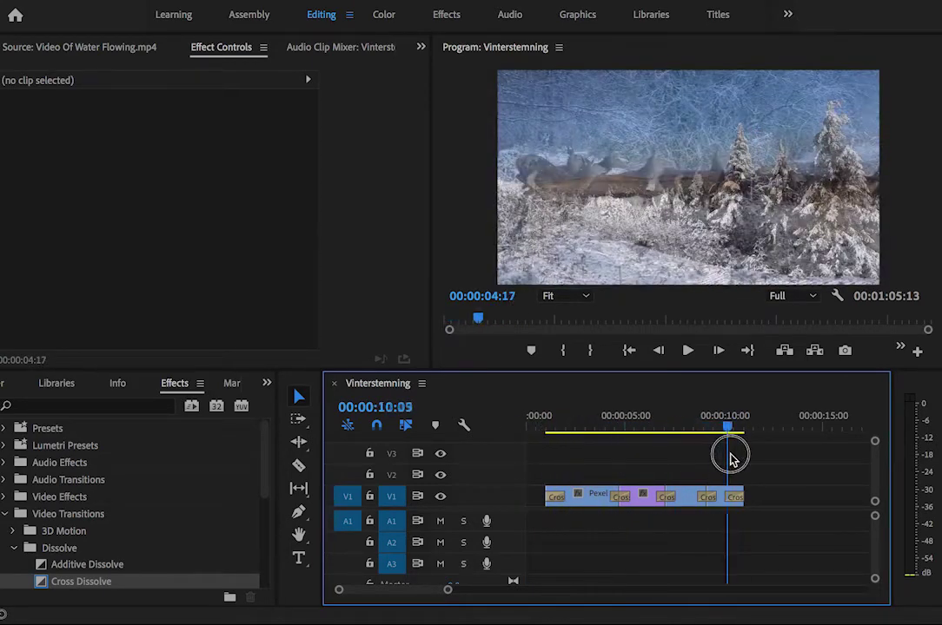
{"action": "left_click_drag", "start_coordinate": [541, 440], "coordinate": [527, 439]}
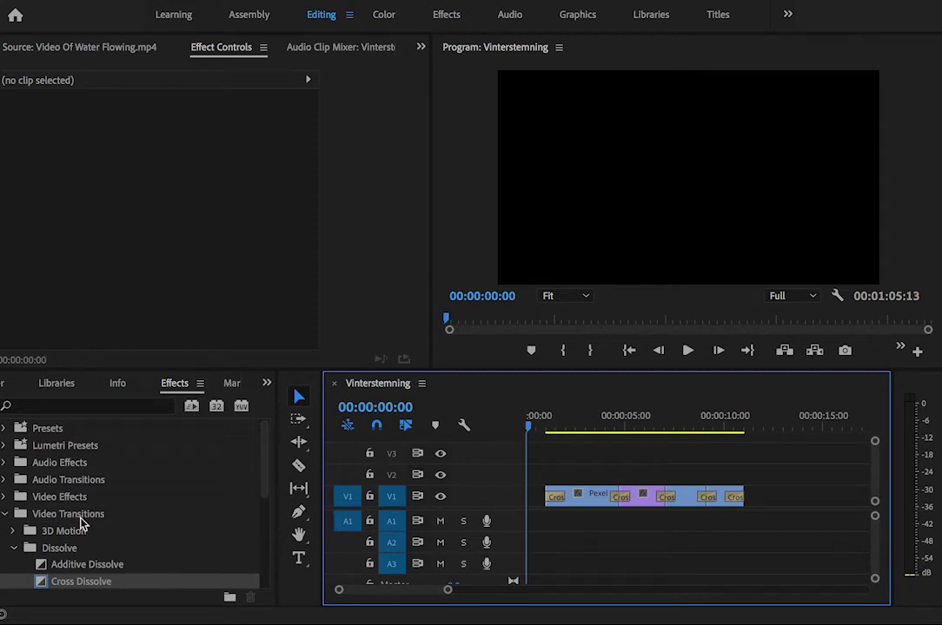
- Show the Project panel media in List View and select the daily_download audio file
{"action": "left_click", "coordinate": [268, 385]}
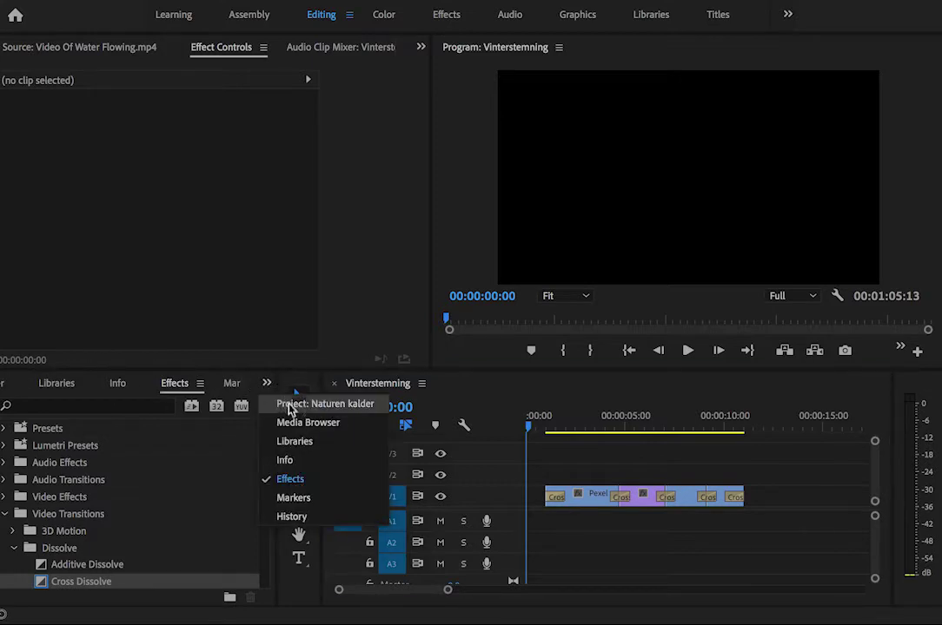
{"action": "left_click", "coordinate": [288, 404]}
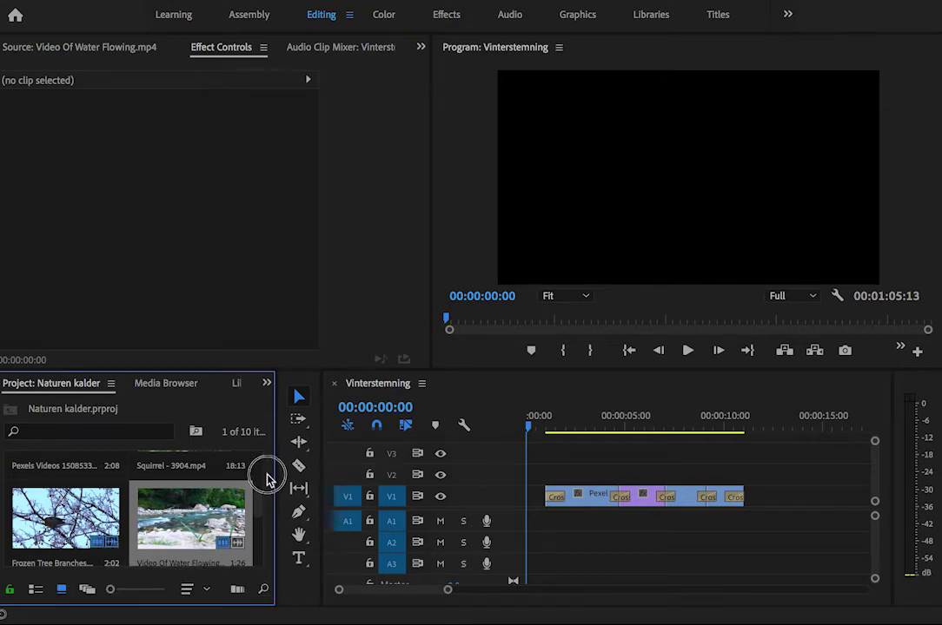
{"action": "scroll", "coordinate": [268, 502], "scroll_direction": "down", "scroll_amount": 2}
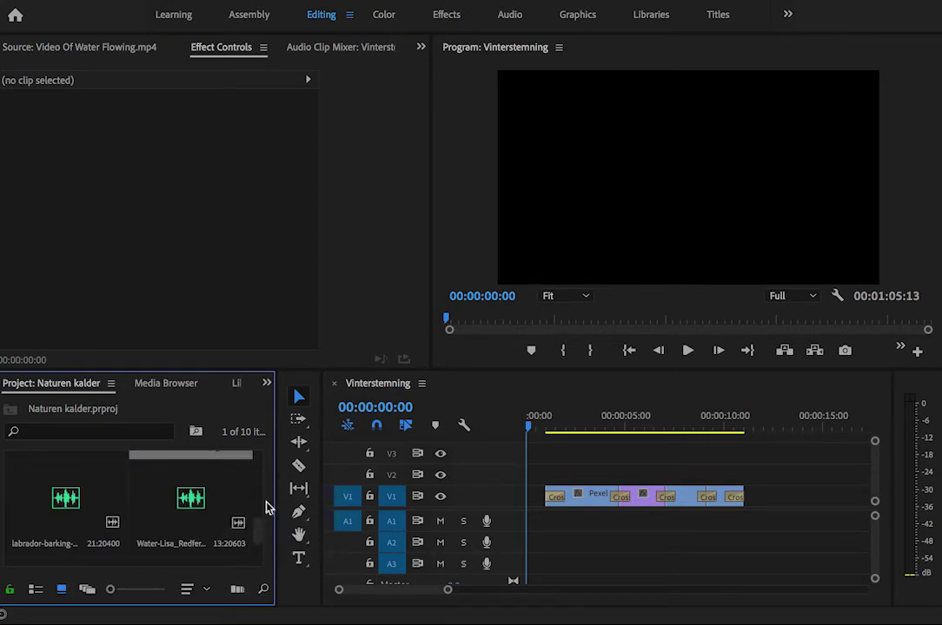
{"action": "scroll", "coordinate": [200, 545], "scroll_direction": "down", "scroll_amount": 2}
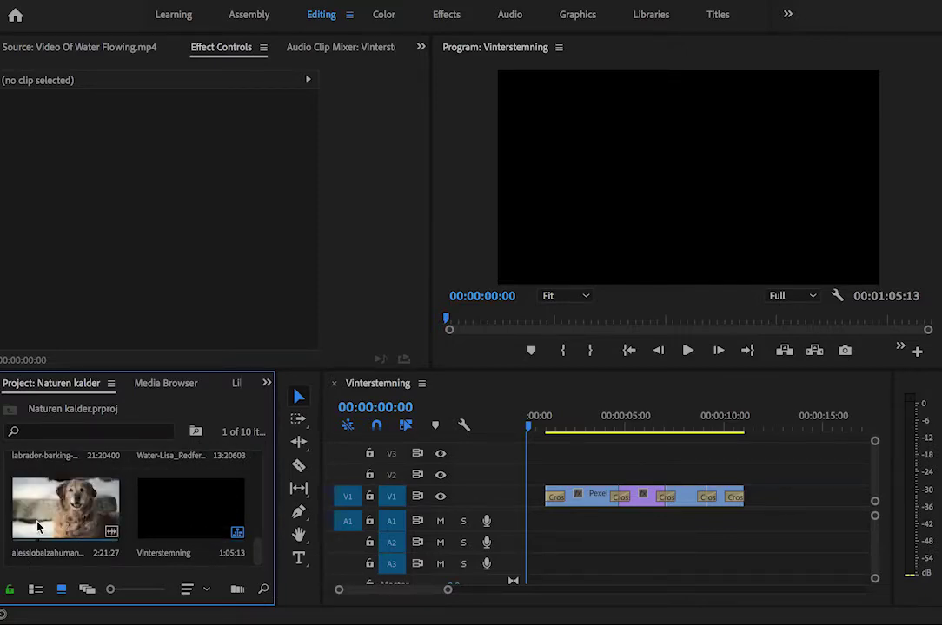
{"action": "scroll", "coordinate": [74, 516], "scroll_direction": "up", "scroll_amount": 3}
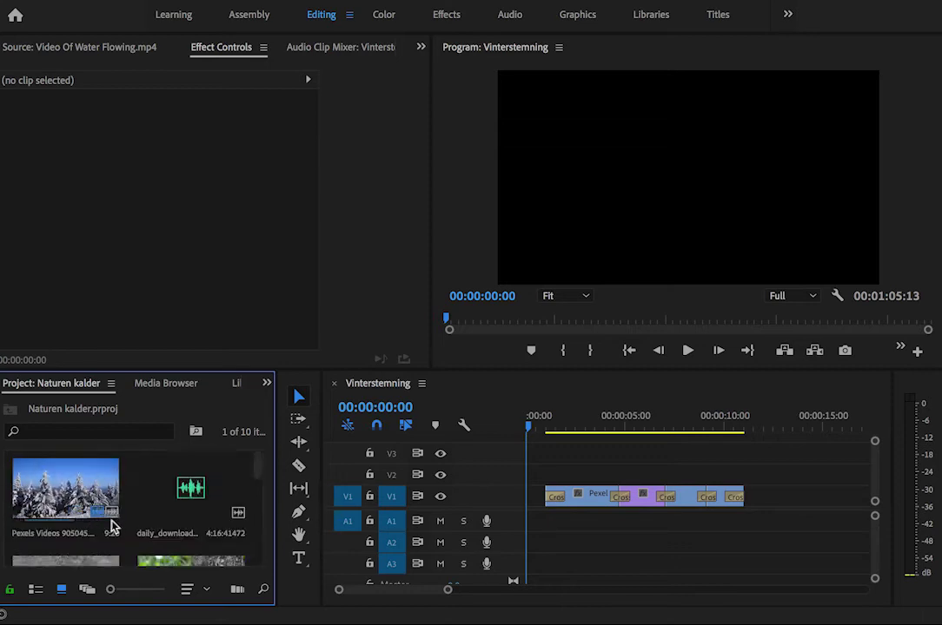
{"action": "left_click", "coordinate": [36, 590]}
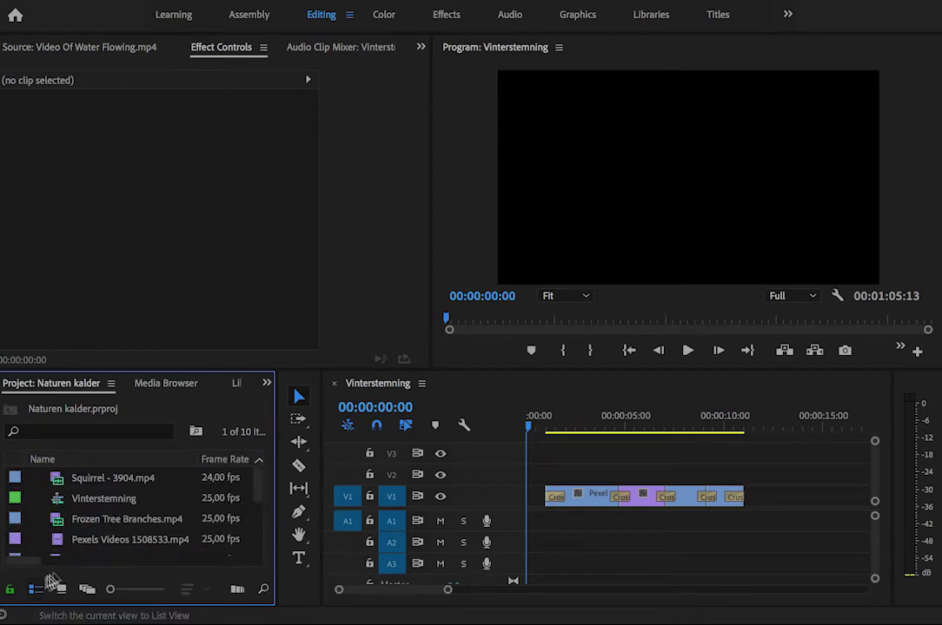
{"action": "scroll", "coordinate": [139, 557], "scroll_direction": "down", "scroll_amount": 5}
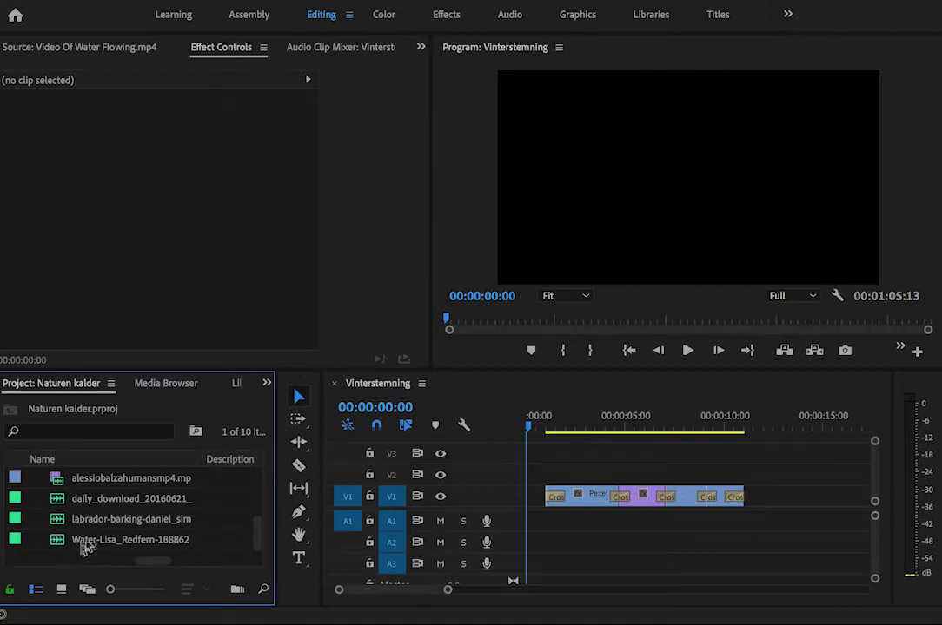
{"action": "left_click", "coordinate": [108, 504]}
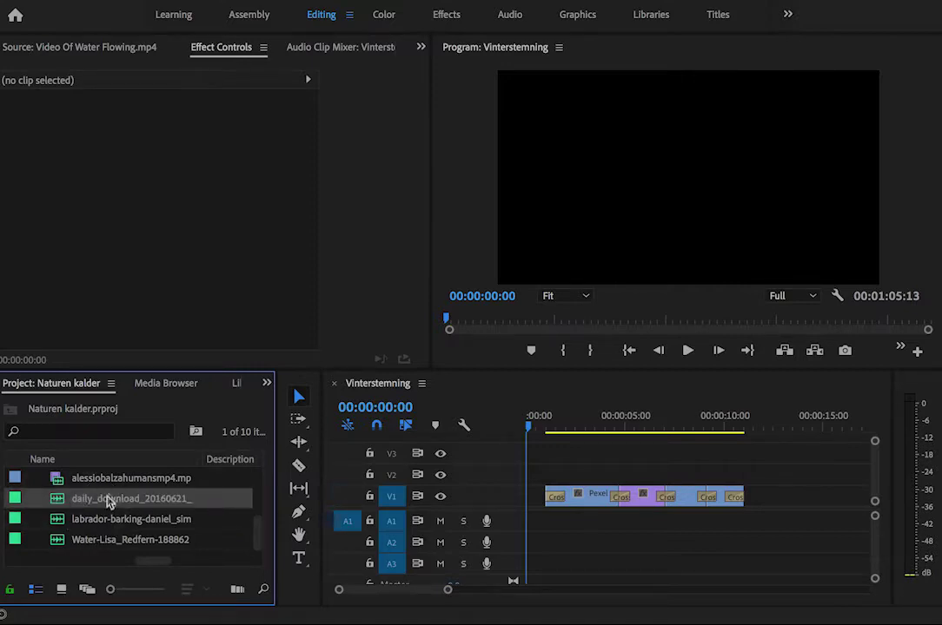
- Load daily_download_20160621_128.mp3 into the Source monitor and play a preview
{"action": "double_click", "coordinate": [61, 503]}
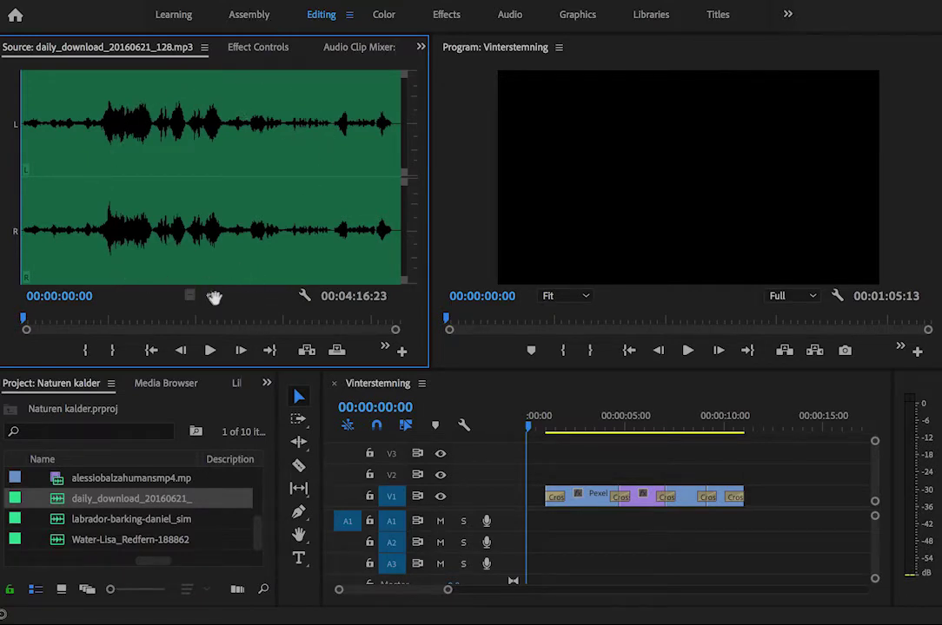
{"action": "left_click", "coordinate": [208, 352]}
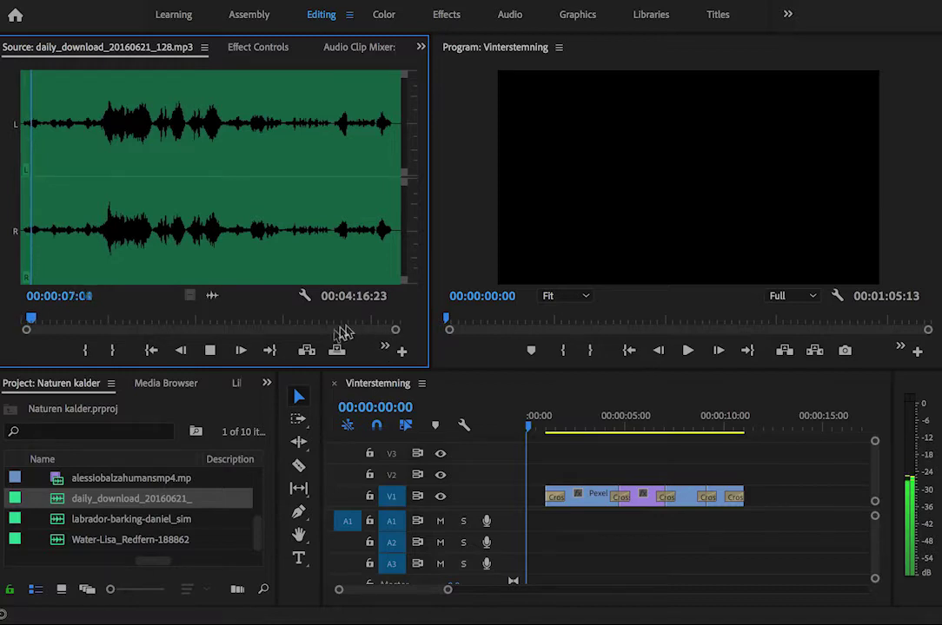
{"action": "left_click", "coordinate": [209, 351]}
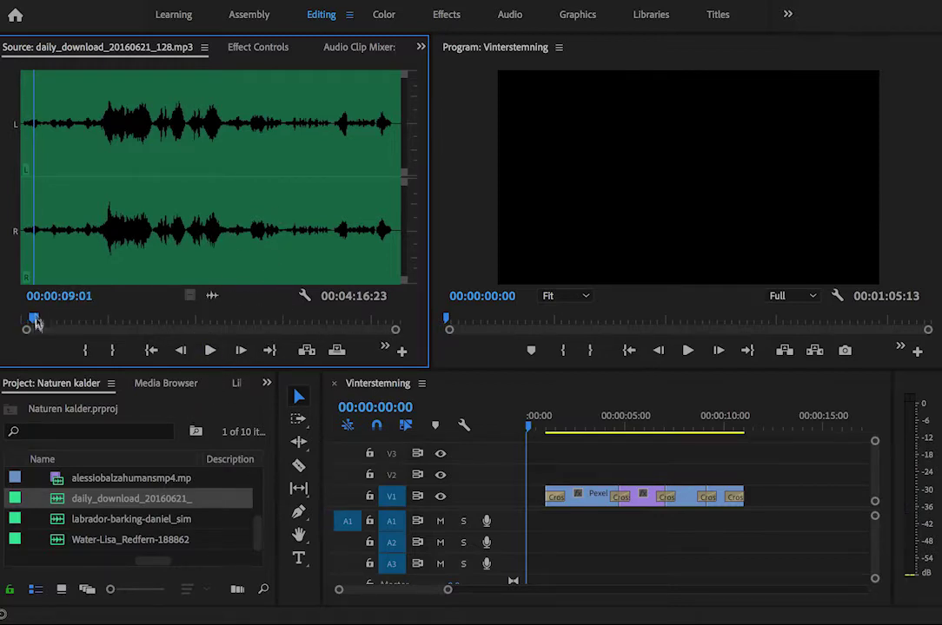
- Set the music's Out point at 00:00:15:06 and place it on audio track A1
{"action": "left_click_drag", "start_coordinate": [36, 323], "coordinate": [30, 323]}
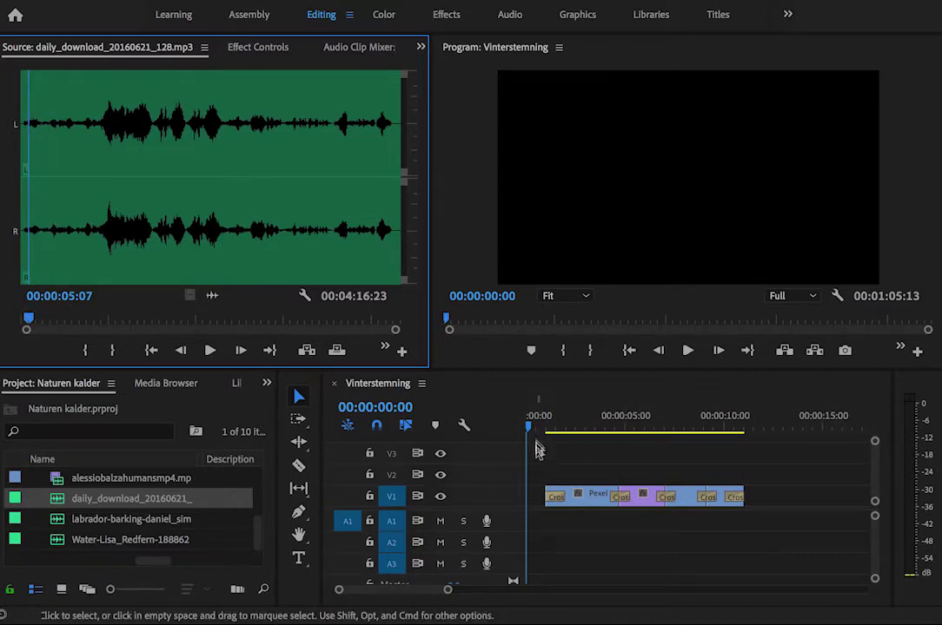
{"action": "mouse_move", "coordinate": [29, 325]}
{"action": "left_mouse_down"}
{"action": "mouse_move", "coordinate": [75, 323]}
{"action": "mouse_move", "coordinate": [42, 321]}
{"action": "left_mouse_up"}
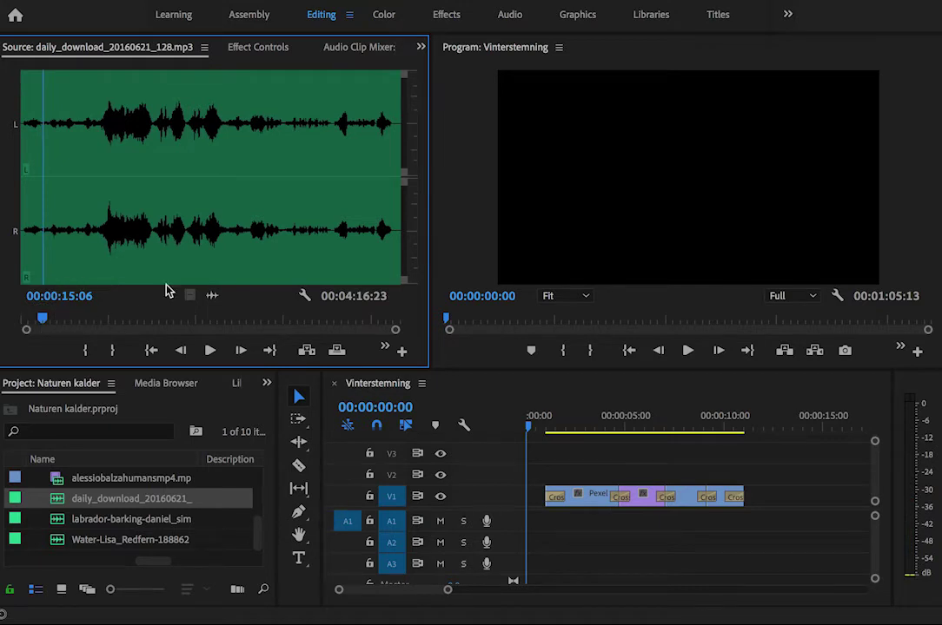
{"action": "key", "text": "o"}
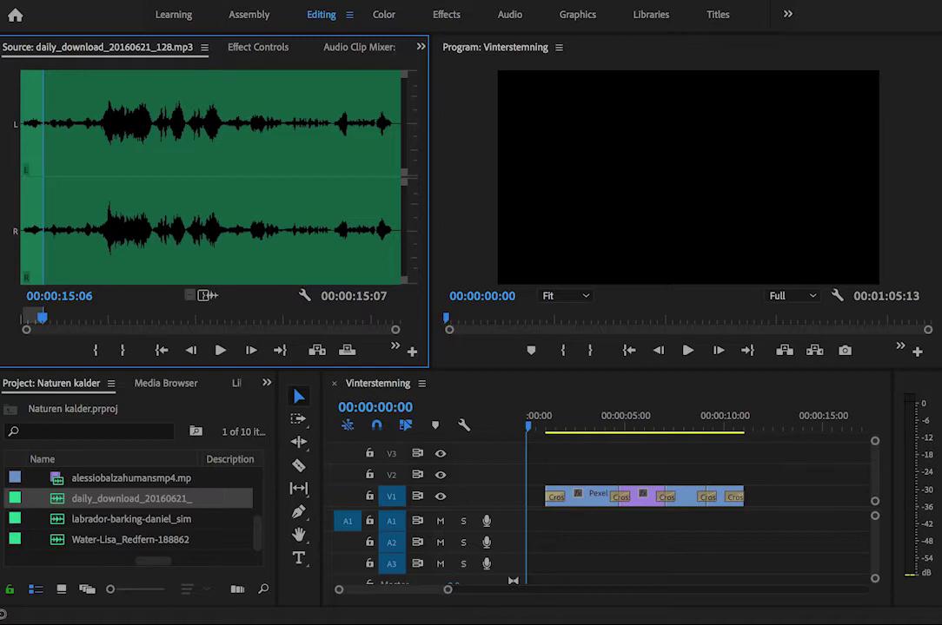
{"action": "left_click_drag", "start_coordinate": [207, 297], "coordinate": [530, 524]}
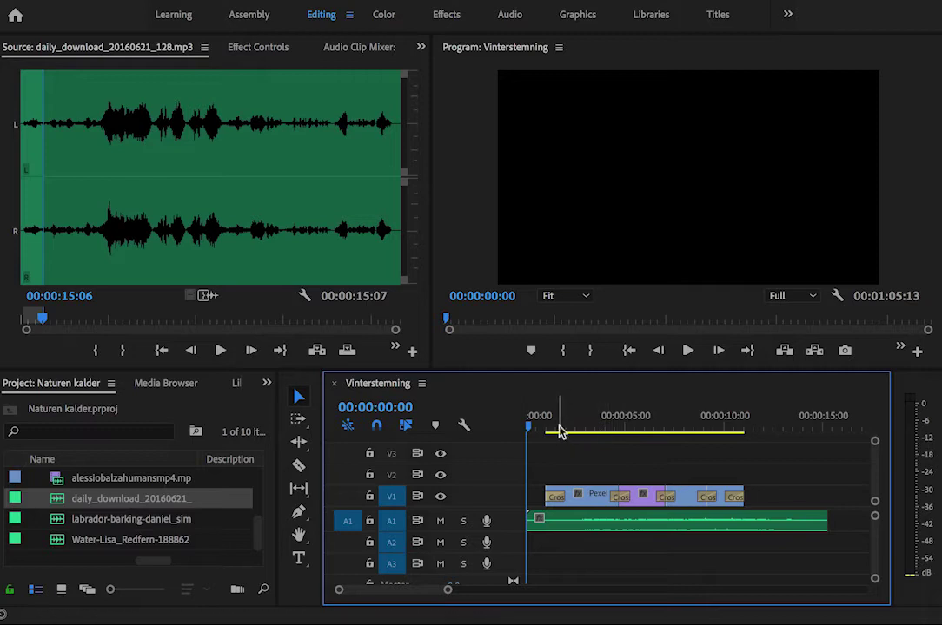
- Play back the sequence with the new A1 music and make track A1 taller
{"action": "key", "text": "space"}
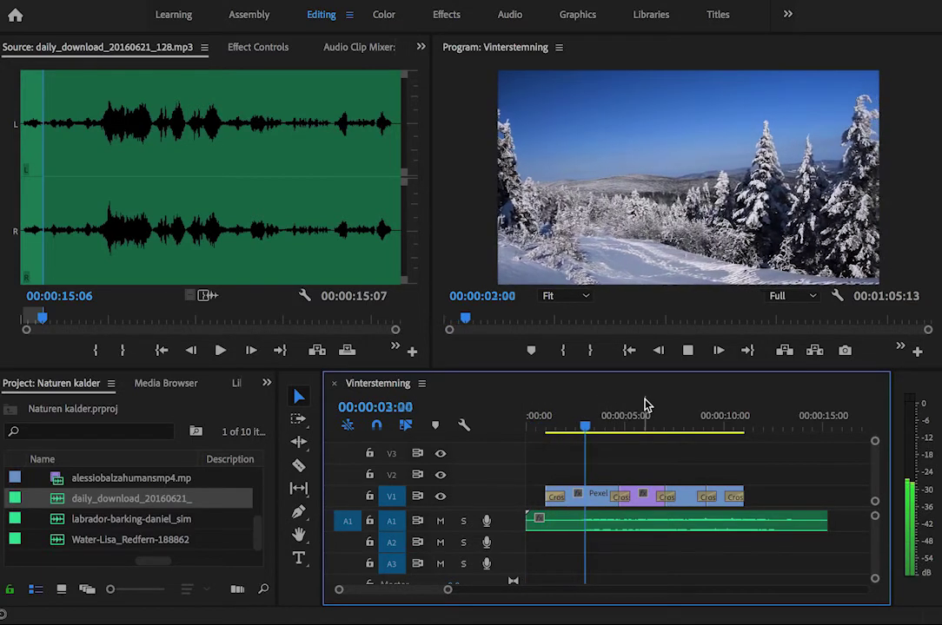
{"action": "key", "text": "space"}
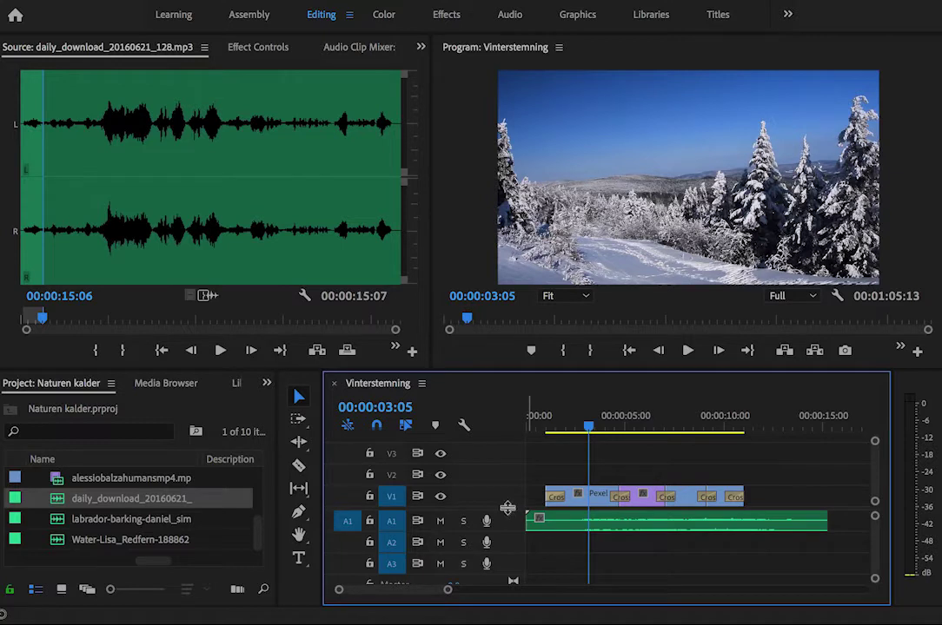
{"action": "left_click_drag", "start_coordinate": [506, 531], "coordinate": [506, 553]}
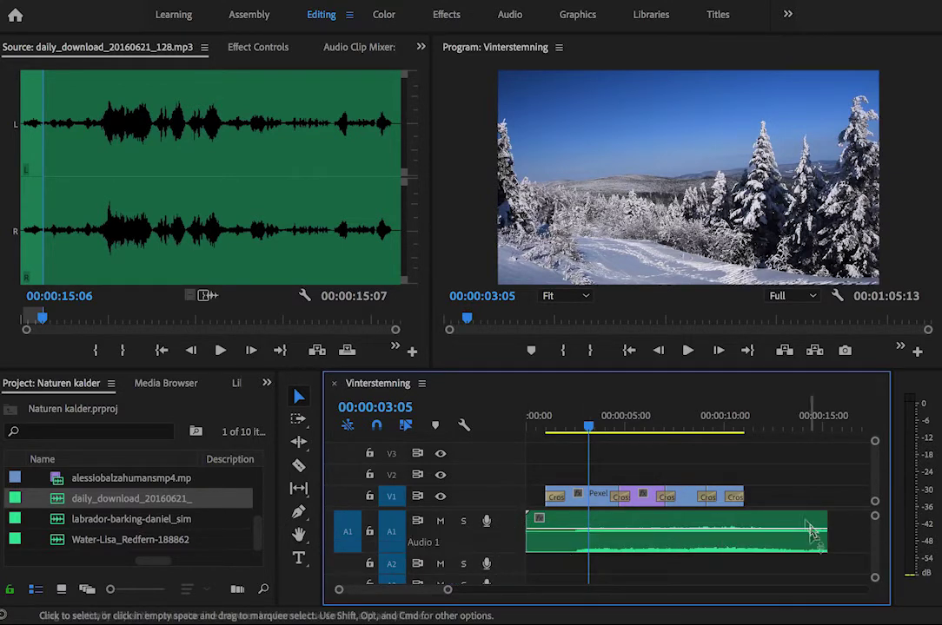
{"action": "left_click_drag", "start_coordinate": [589, 426], "coordinate": [581, 439]}
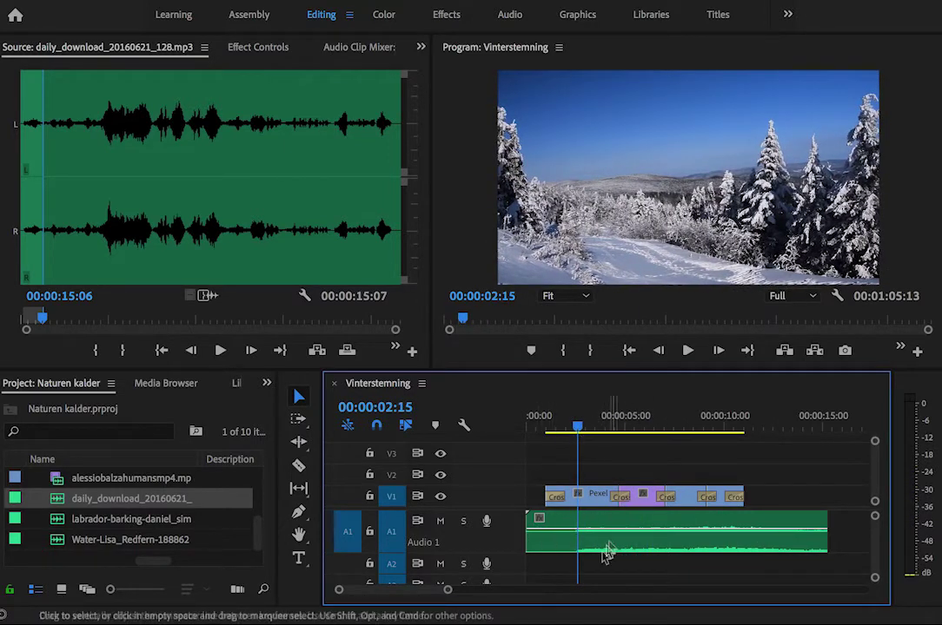
- Trim and nudge the A1 music clip so it begins slightly after 00:00:00:00
{"action": "left_click", "coordinate": [530, 518]}
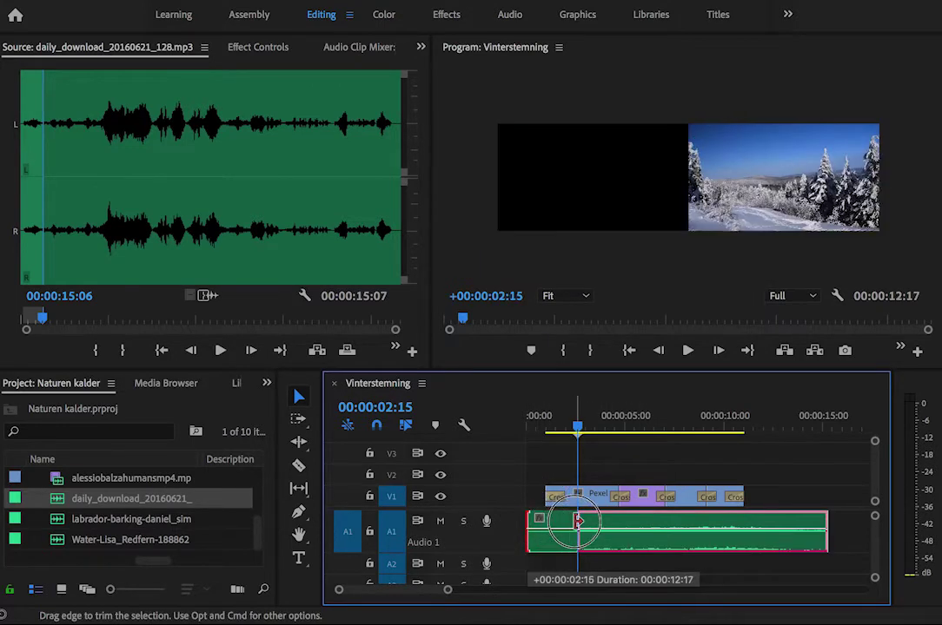
{"action": "left_click_drag", "start_coordinate": [531, 518], "coordinate": [578, 519]}
{"action": "left_click_drag", "start_coordinate": [710, 522], "coordinate": [666, 526]}
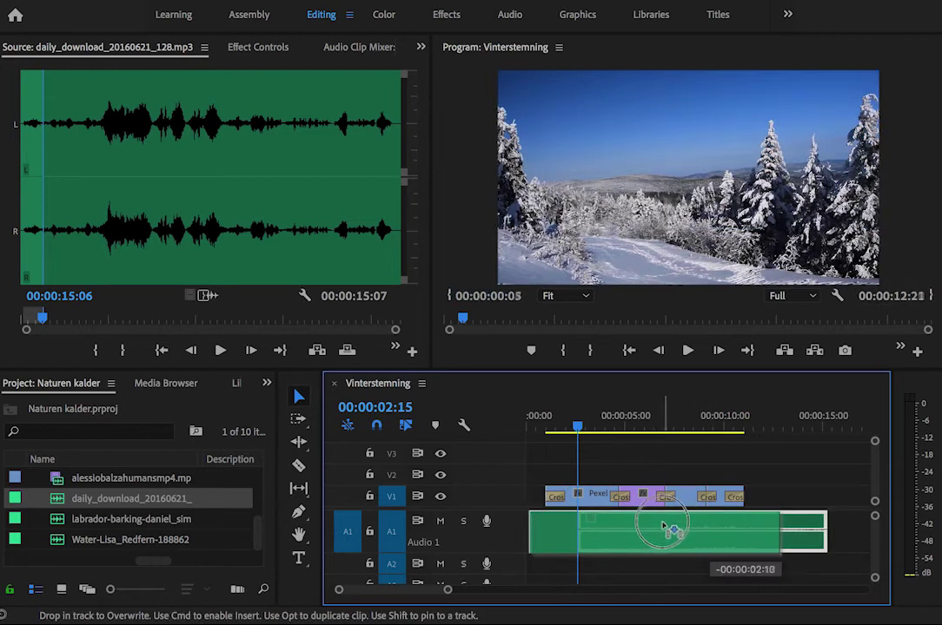
{"action": "left_click", "coordinate": [670, 526]}
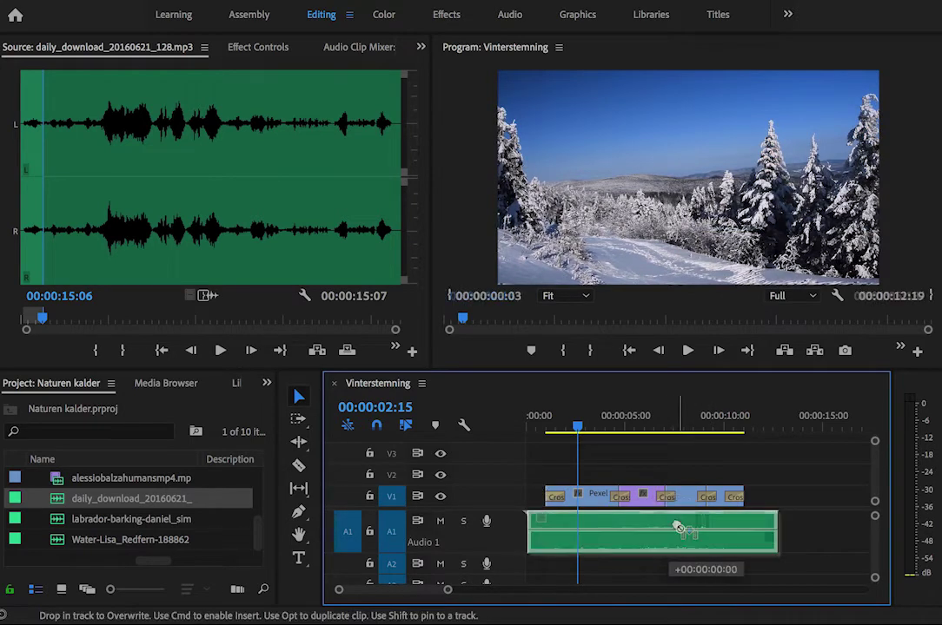
{"action": "left_click_drag", "start_coordinate": [449, 593], "coordinate": [423, 591]}
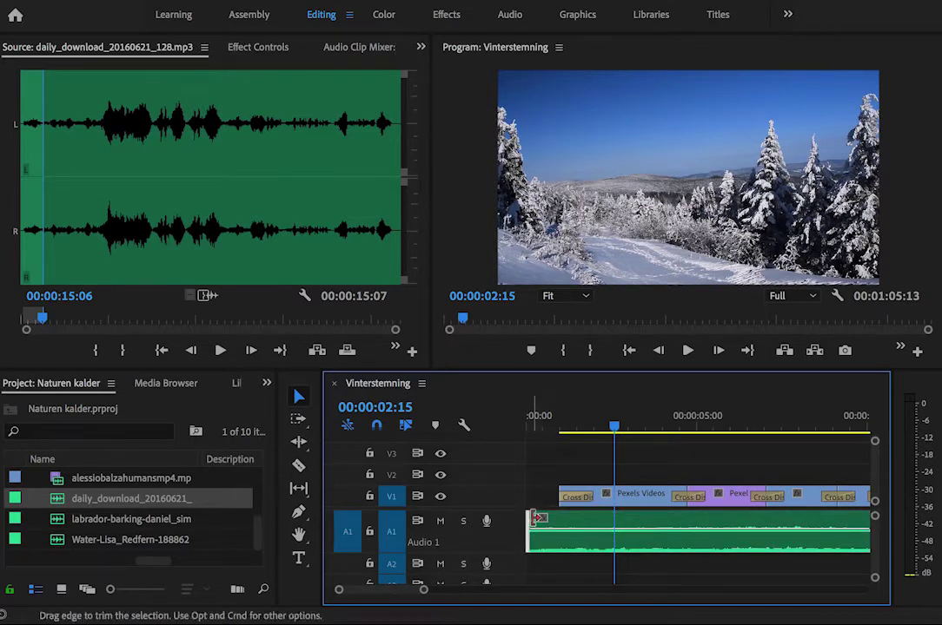
{"action": "left_click_drag", "start_coordinate": [604, 522], "coordinate": [619, 522]}
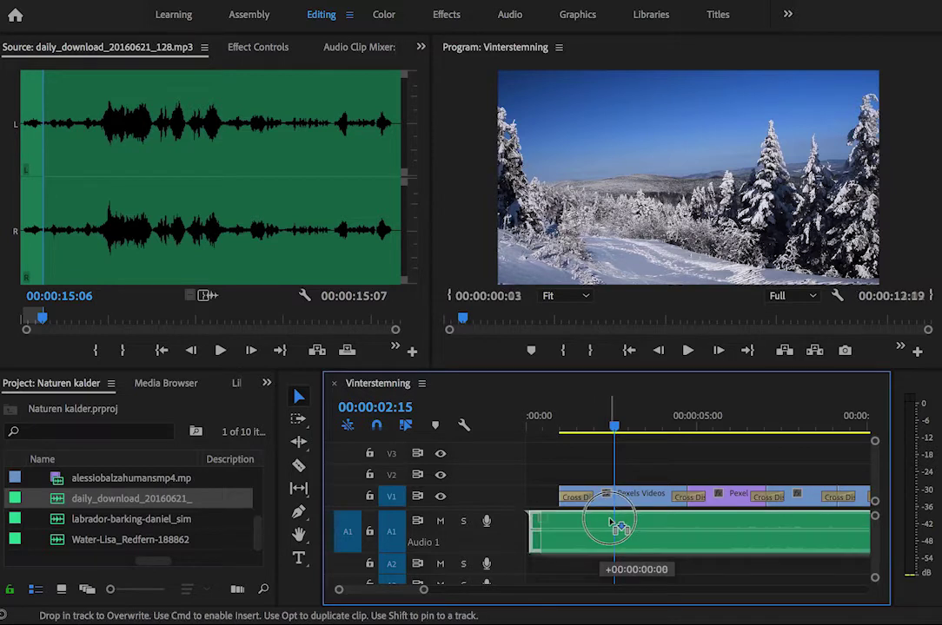
{"action": "left_click_drag", "start_coordinate": [541, 520], "coordinate": [530, 521]}
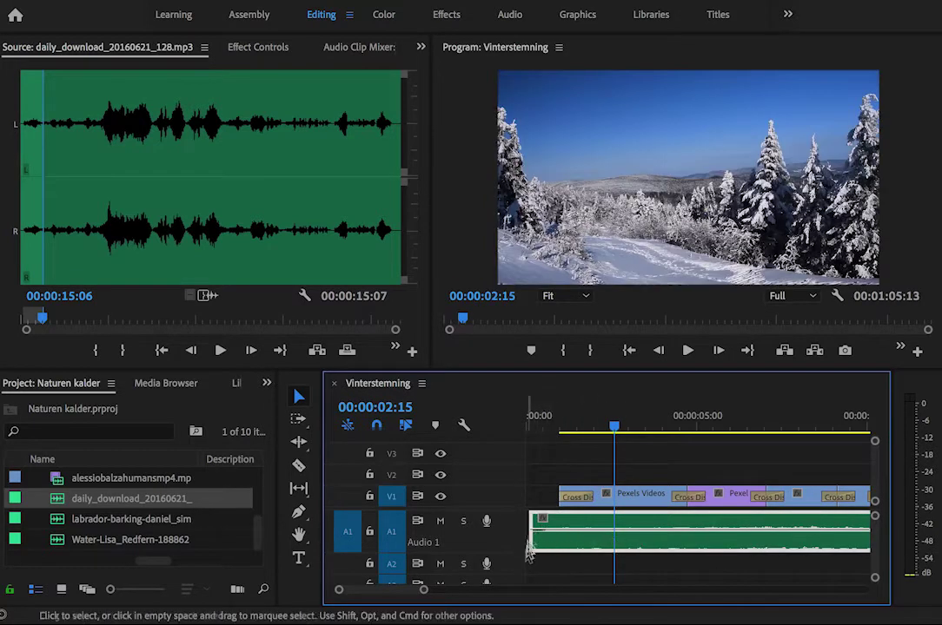
{"action": "left_click_drag", "start_coordinate": [533, 519], "coordinate": [526, 521]}
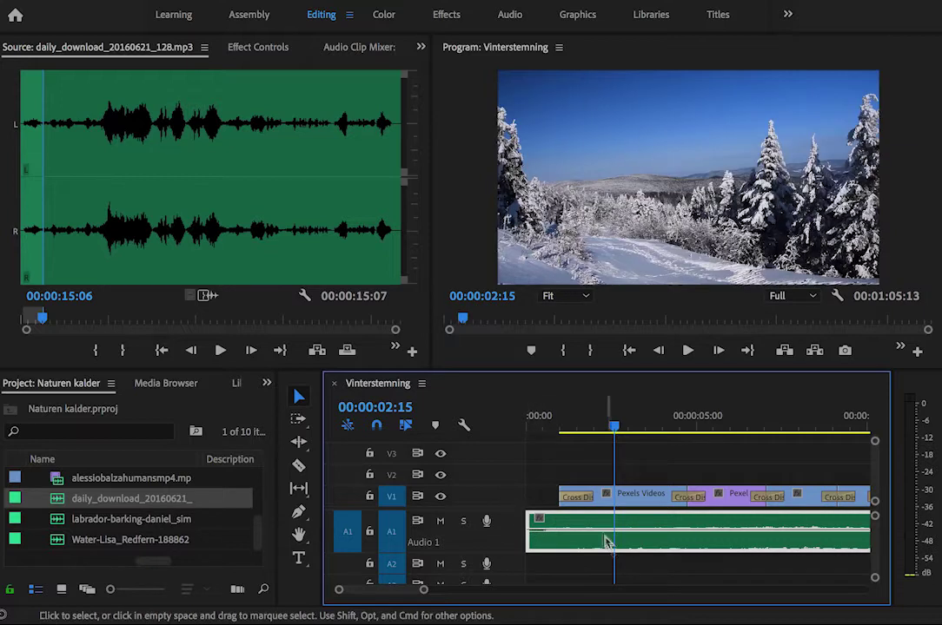
{"action": "left_click_drag", "start_coordinate": [595, 525], "coordinate": [609, 525]}
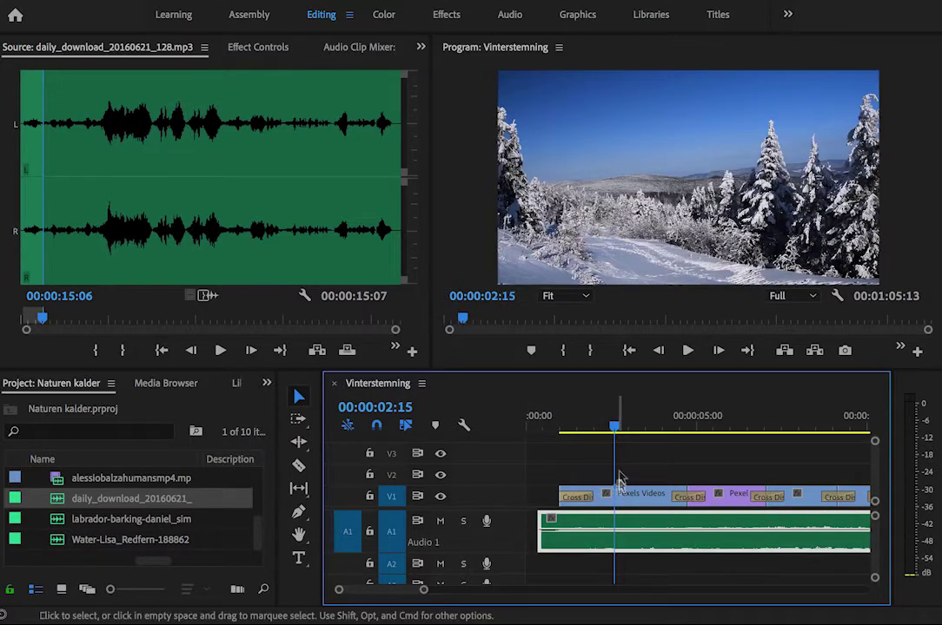
{"action": "left_click_drag", "start_coordinate": [613, 432], "coordinate": [504, 440]}
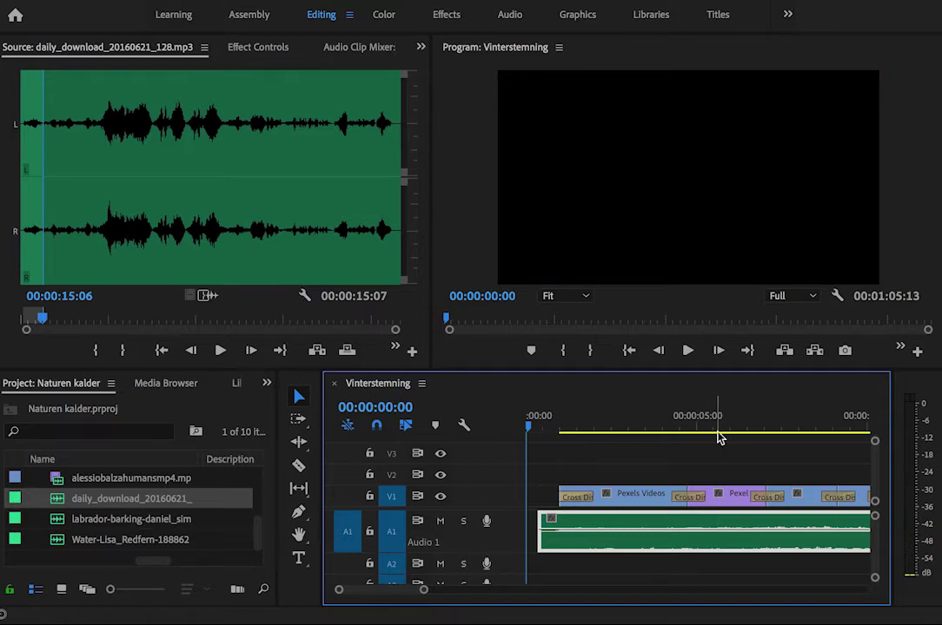
{"action": "key", "text": "space"}
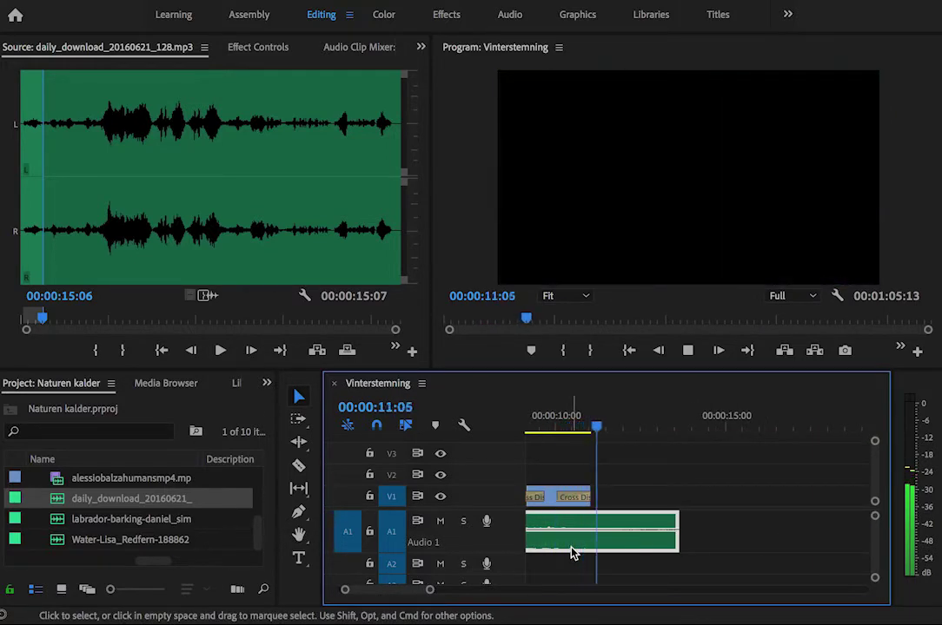
{"action": "key", "text": "space"}
{"action": "mouse_move", "coordinate": [610, 425]}
{"action": "left_mouse_down"}
{"action": "mouse_move", "coordinate": [431, 469]}
{"action": "mouse_move", "coordinate": [509, 431]}
{"action": "left_mouse_up"}
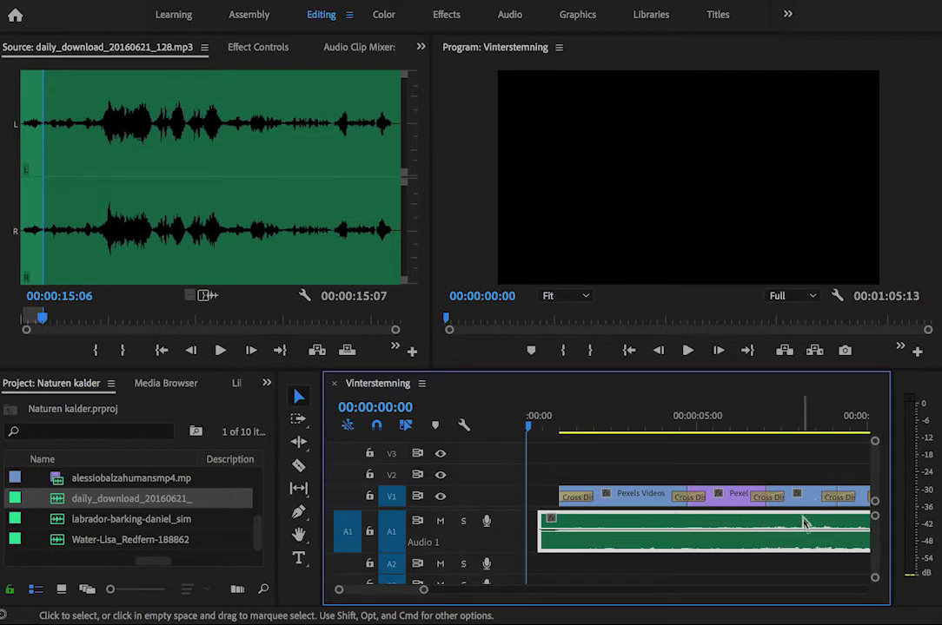
{"action": "mouse_move", "coordinate": [775, 534]}
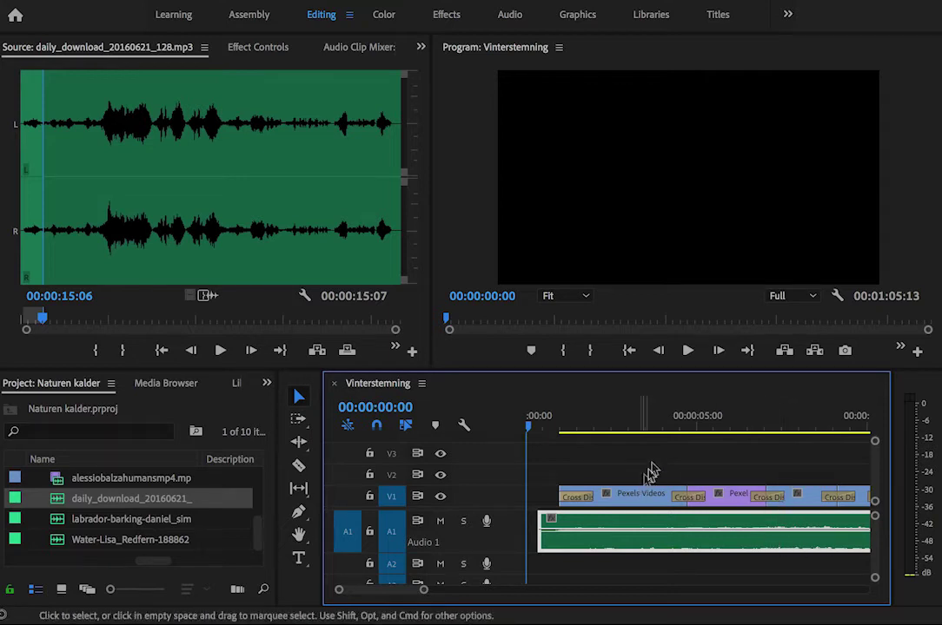
- Raise the A1 music clip's volume to about 11.3 dB and play it back
{"action": "left_click_drag", "start_coordinate": [754, 534], "coordinate": [758, 527]}
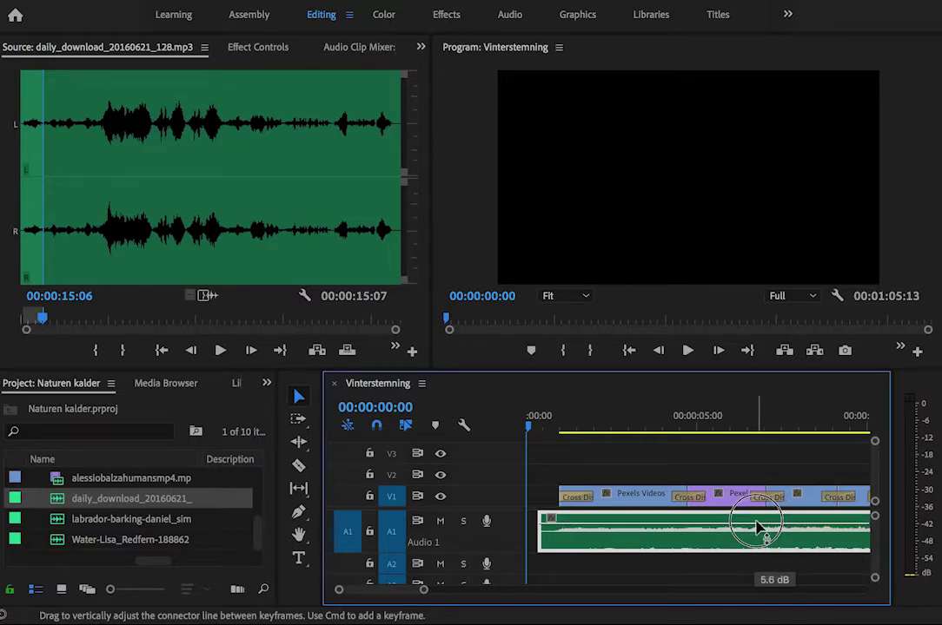
{"action": "left_click_drag", "start_coordinate": [757, 527], "coordinate": [757, 521]}
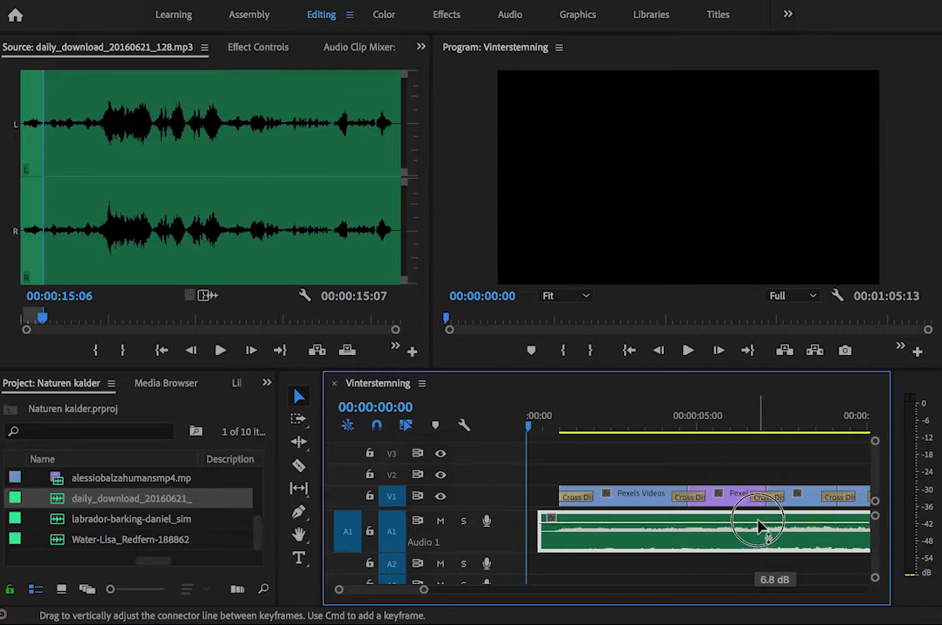
{"action": "left_click_drag", "start_coordinate": [760, 526], "coordinate": [762, 525]}
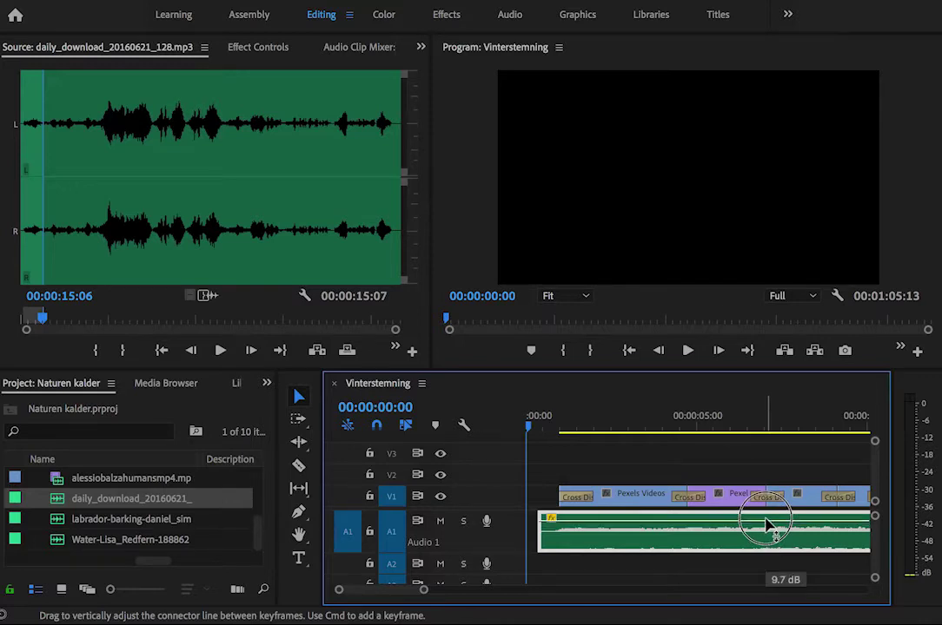
{"action": "left_click_drag", "start_coordinate": [766, 526], "coordinate": [774, 520]}
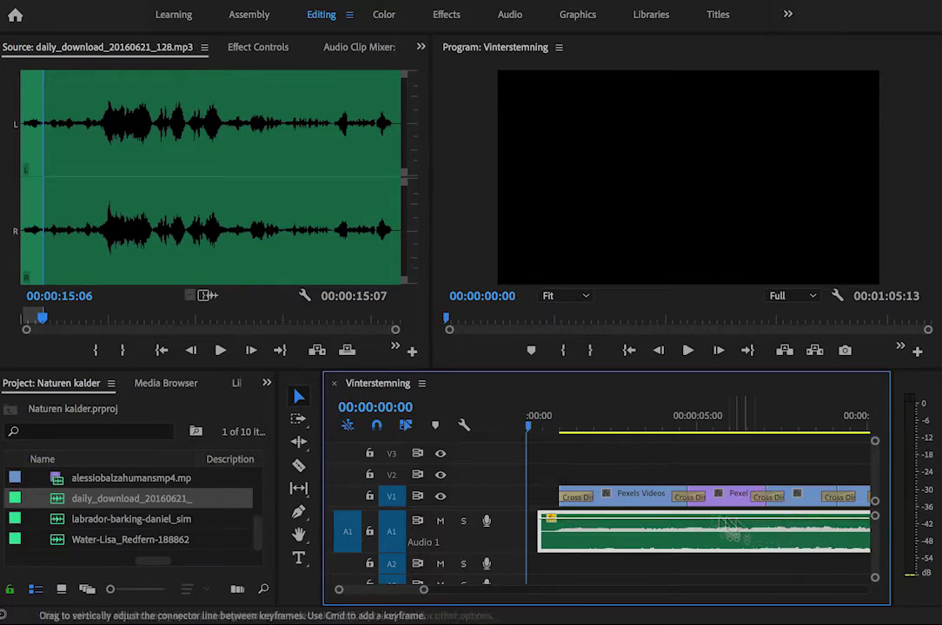
{"action": "key", "text": "space"}
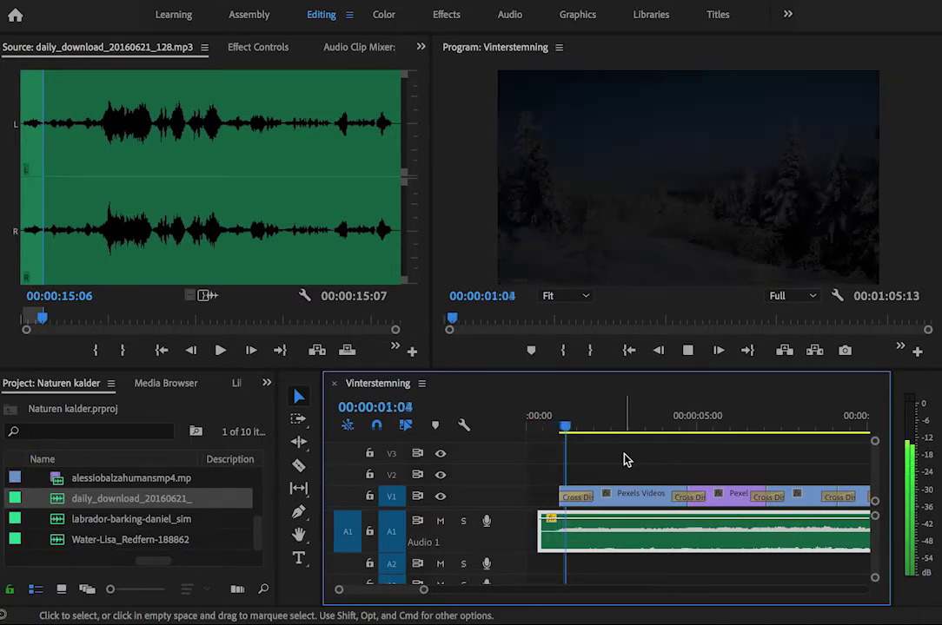
{"action": "key", "text": "space"}
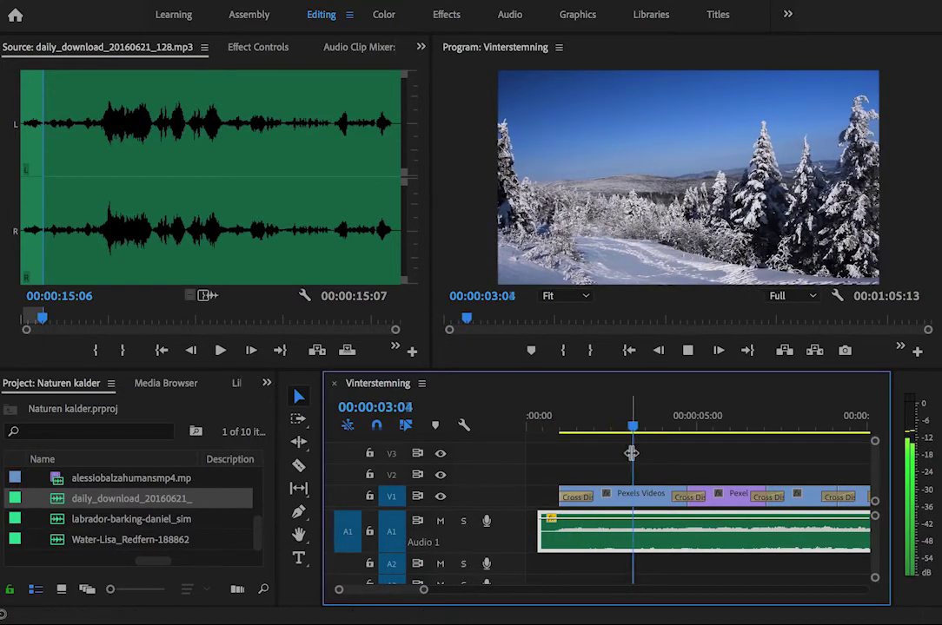
{"action": "key", "text": "XF86AudioLowerVolume"}
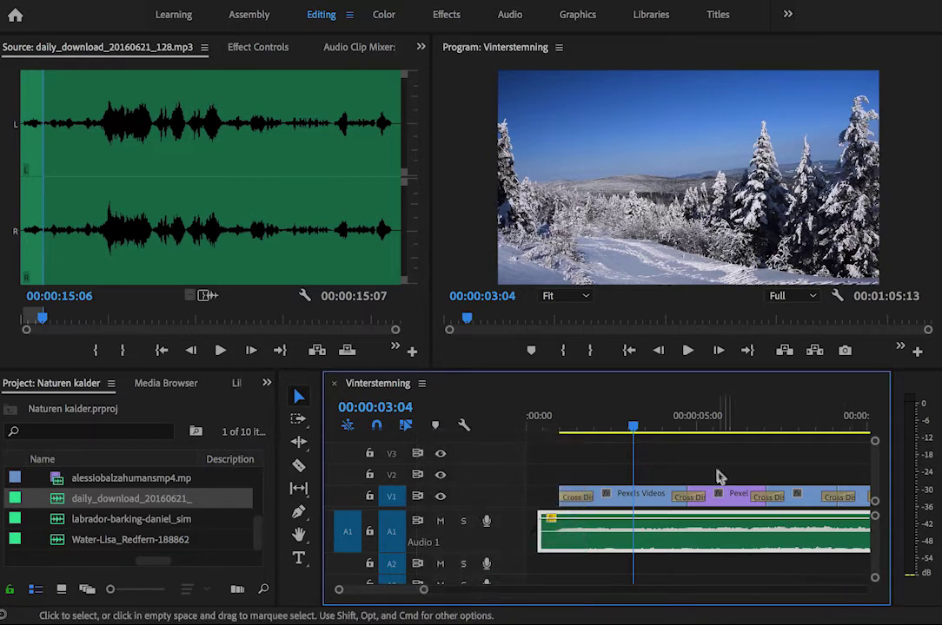
{"action": "key", "text": "space"}
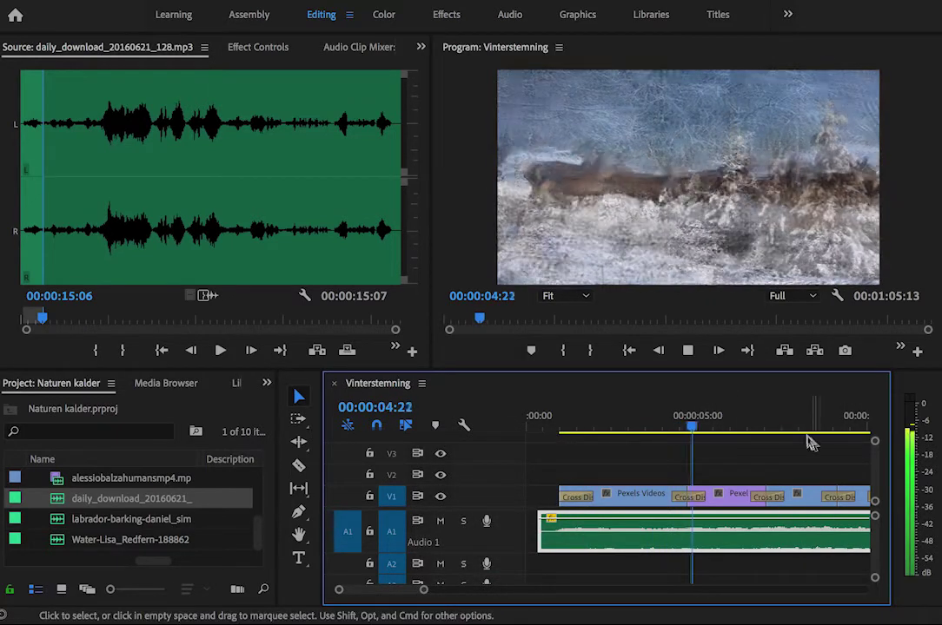
{"action": "key", "text": "space"}
{"action": "mouse_move", "coordinate": [711, 427]}
{"action": "left_mouse_down"}
{"action": "mouse_move", "coordinate": [673, 446]}
{"action": "mouse_move", "coordinate": [752, 470]}
{"action": "left_mouse_up"}
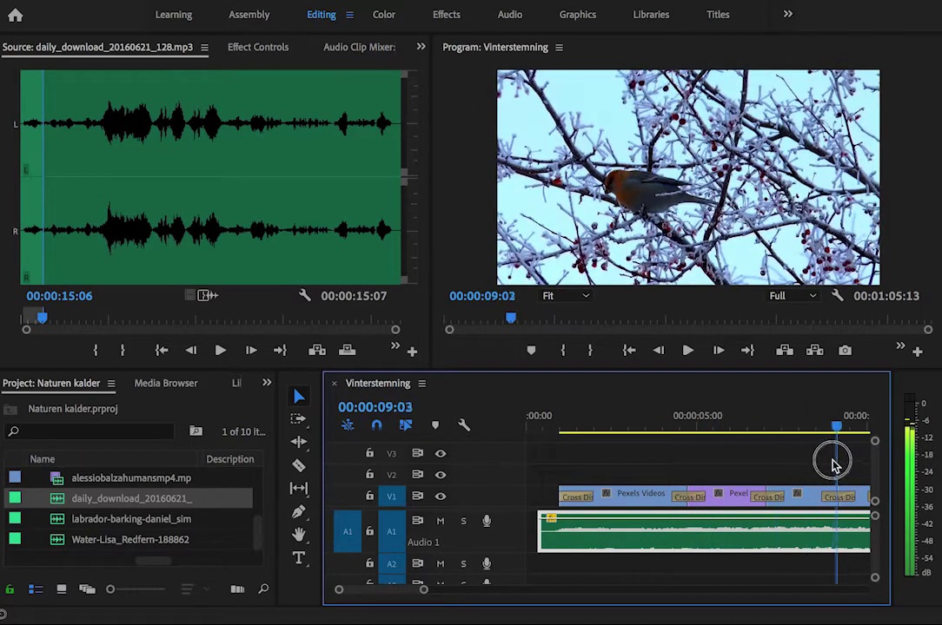
{"action": "left_click_drag", "start_coordinate": [752, 470], "coordinate": [670, 486]}
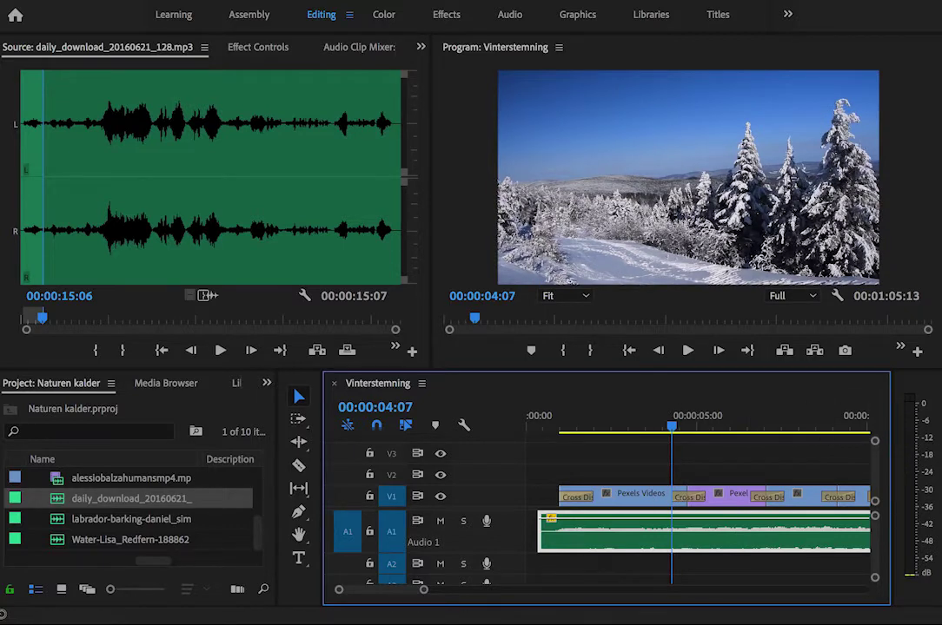
{"action": "mouse_move", "coordinate": [671, 428]}
{"action": "left_mouse_down"}
{"action": "mouse_move", "coordinate": [732, 456]}
{"action": "mouse_move", "coordinate": [835, 472]}
{"action": "mouse_move", "coordinate": [757, 470]}
{"action": "left_mouse_up"}
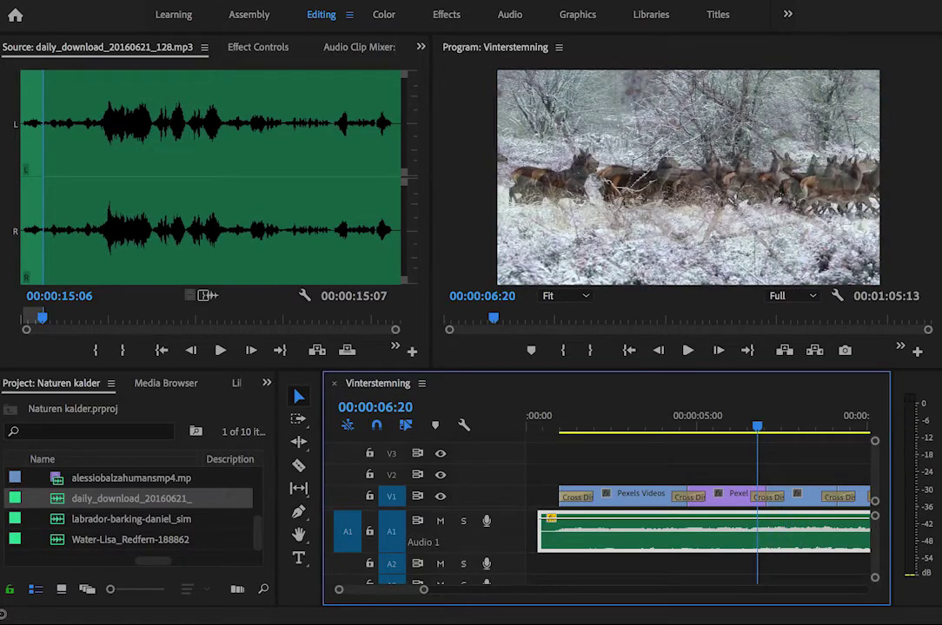
{"action": "mouse_move", "coordinate": [757, 430]}
{"action": "left_mouse_down"}
{"action": "mouse_move", "coordinate": [744, 456]}
{"action": "mouse_move", "coordinate": [822, 477]}
{"action": "mouse_move", "coordinate": [648, 479]}
{"action": "mouse_move", "coordinate": [774, 481]}
{"action": "mouse_move", "coordinate": [836, 498]}
{"action": "left_mouse_up"}
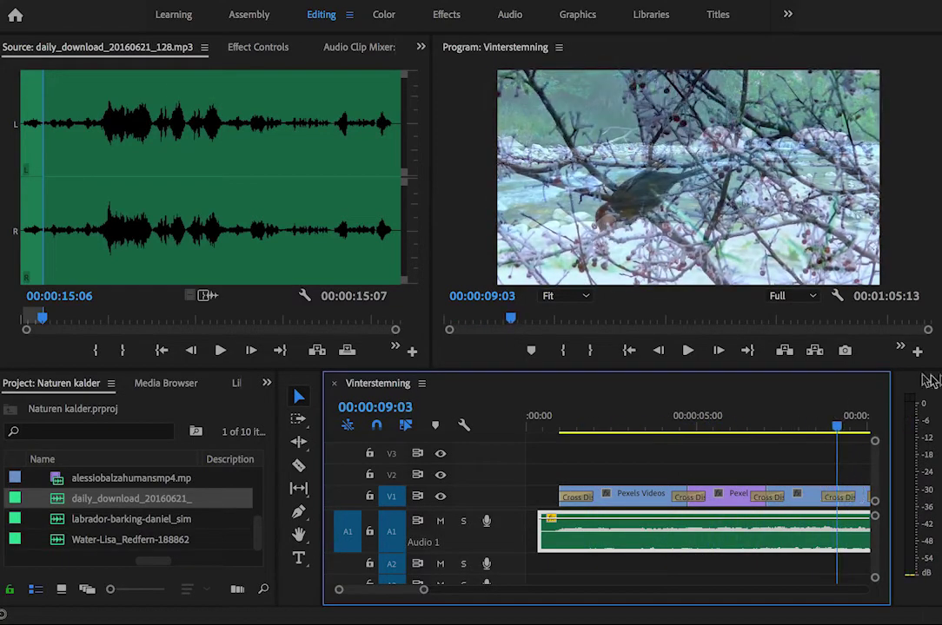
- Raise the A1 music volume to 15.0 dB and scrub back to the sequence start
{"action": "mouse_move", "coordinate": [834, 444]}
{"action": "left_mouse_down"}
{"action": "mouse_move", "coordinate": [839, 426]}
{"action": "mouse_move", "coordinate": [781, 431]}
{"action": "mouse_move", "coordinate": [819, 442]}
{"action": "mouse_move", "coordinate": [811, 434]}
{"action": "left_mouse_up"}
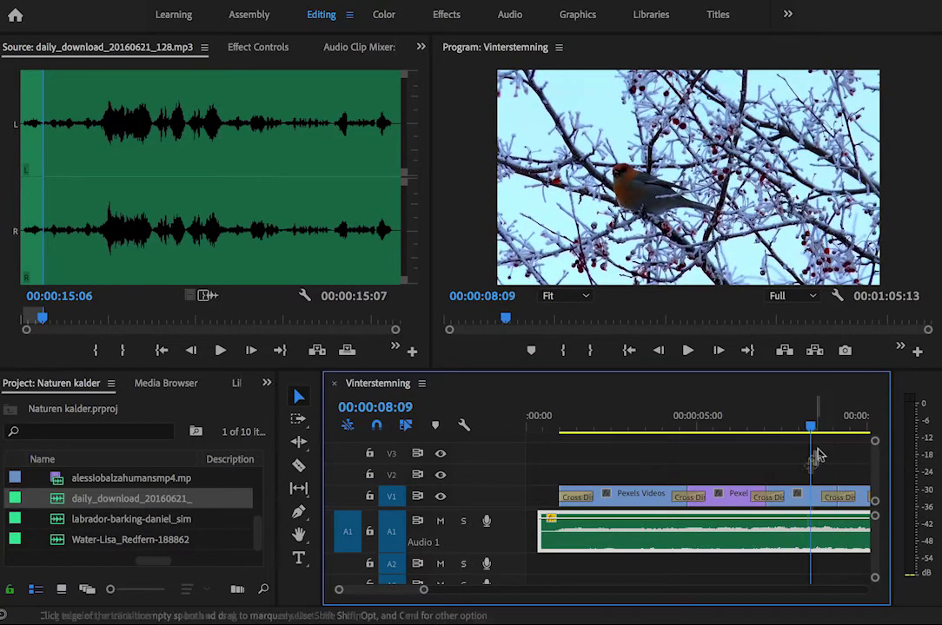
{"action": "left_click_drag", "start_coordinate": [776, 525], "coordinate": [771, 508]}
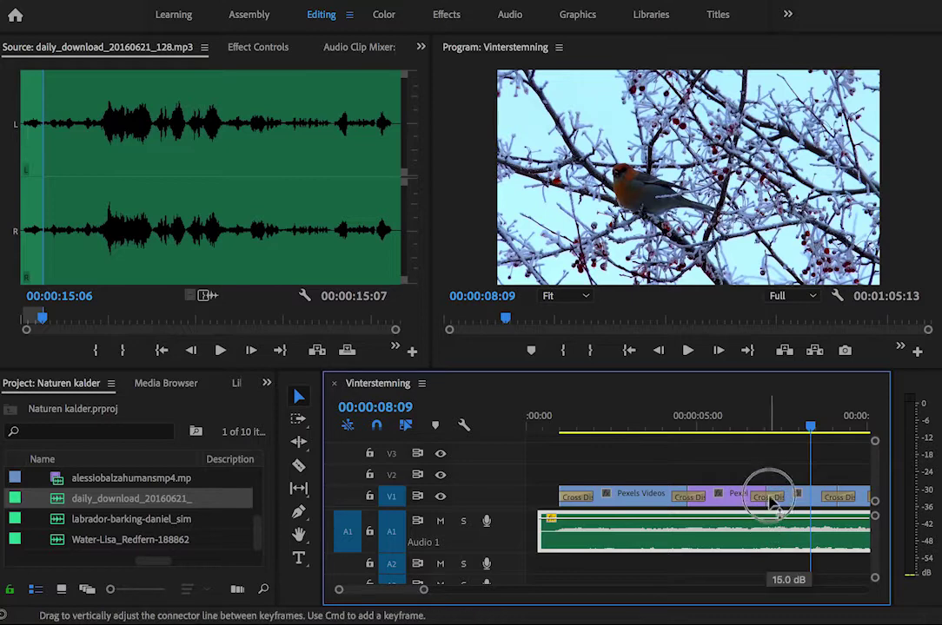
{"action": "mouse_move", "coordinate": [811, 429]}
{"action": "left_mouse_down"}
{"action": "mouse_move", "coordinate": [832, 424]}
{"action": "mouse_move", "coordinate": [671, 447]}
{"action": "mouse_move", "coordinate": [582, 475]}
{"action": "mouse_move", "coordinate": [609, 469]}
{"action": "mouse_move", "coordinate": [544, 474]}
{"action": "mouse_move", "coordinate": [502, 462]}
{"action": "left_mouse_up"}
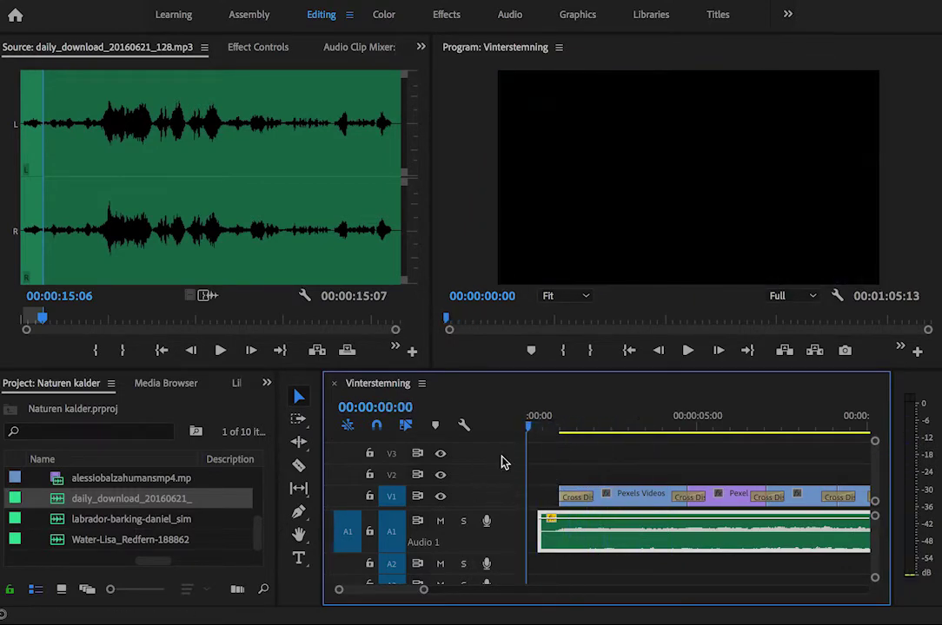
{"action": "mouse_move", "coordinate": [536, 429]}
{"action": "left_mouse_down"}
{"action": "mouse_move", "coordinate": [850, 448]}
{"action": "mouse_move", "coordinate": [500, 467]}
{"action": "left_mouse_up"}
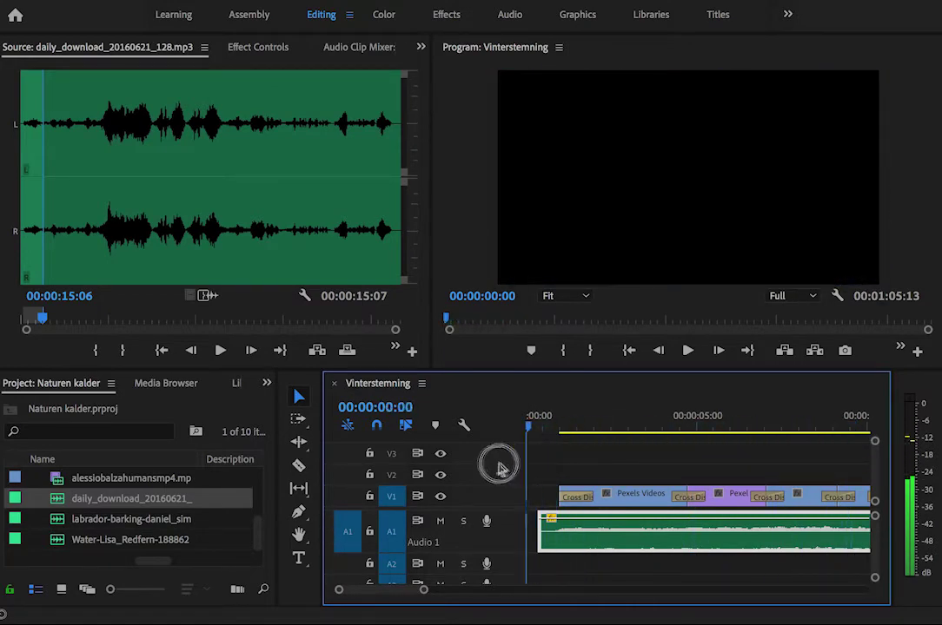
{"action": "left_click_drag", "start_coordinate": [536, 429], "coordinate": [498, 434]}
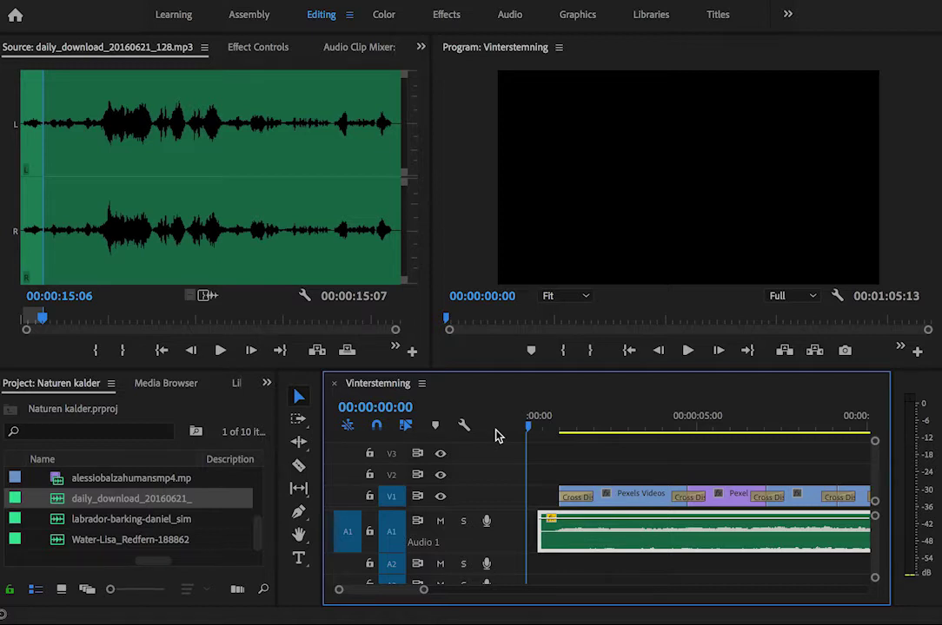
{"action": "mouse_move", "coordinate": [527, 426]}
{"action": "left_mouse_down"}
{"action": "mouse_move", "coordinate": [546, 431]}
{"action": "mouse_move", "coordinate": [517, 431]}
{"action": "left_mouse_up"}
- Switch to the Graphics workspace, park the playhead at 00:00:00:13, and widen Essential Graphics
{"action": "left_click", "coordinate": [576, 15]}
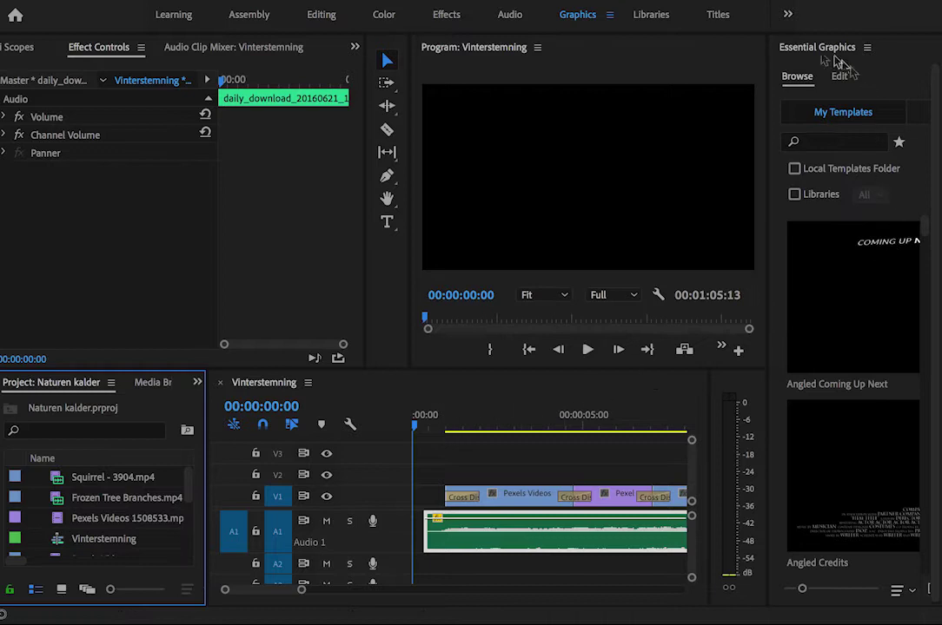
{"action": "left_click_drag", "start_coordinate": [414, 425], "coordinate": [430, 432]}
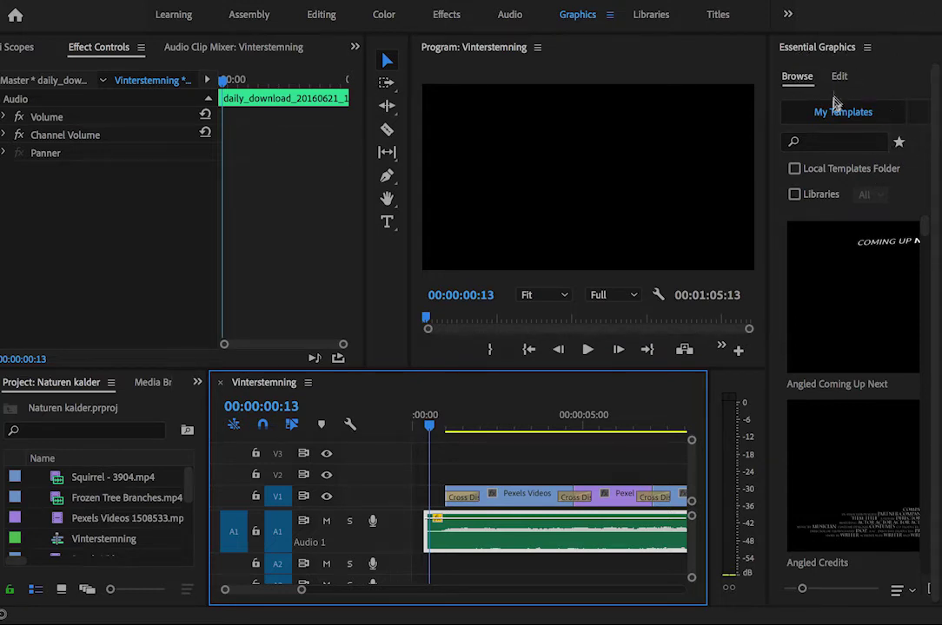
{"action": "mouse_move", "coordinate": [925, 234]}
{"action": "left_mouse_down"}
{"action": "mouse_move", "coordinate": [914, 482]}
{"action": "mouse_move", "coordinate": [903, 291]}
{"action": "mouse_move", "coordinate": [930, 217]}
{"action": "left_mouse_up"}
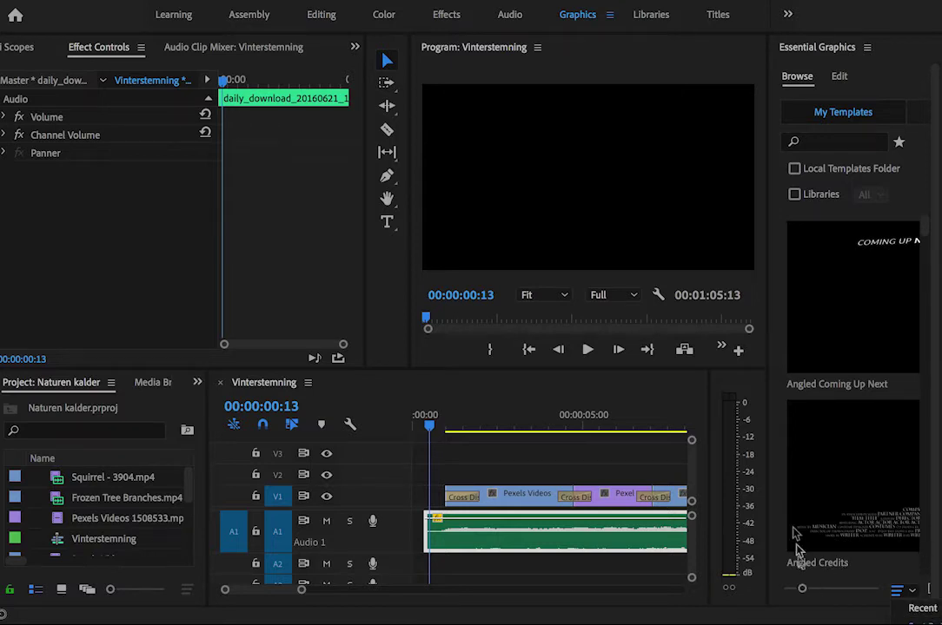
{"action": "left_click_drag", "start_coordinate": [767, 460], "coordinate": [720, 461]}
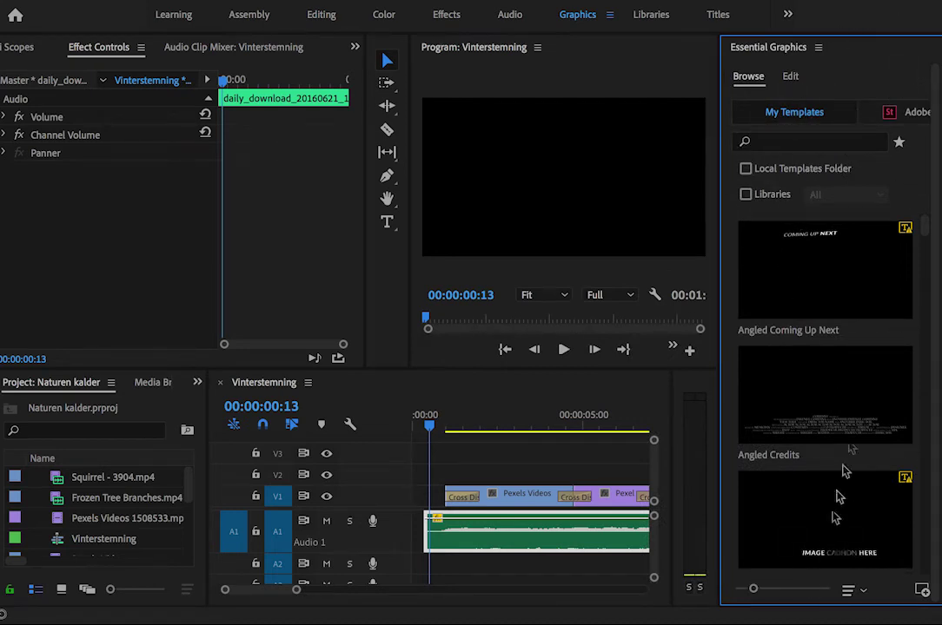
- Add a text layer over the opening and replace its placeholder with 'Naturen Kalder'
{"action": "left_click", "coordinate": [789, 78]}
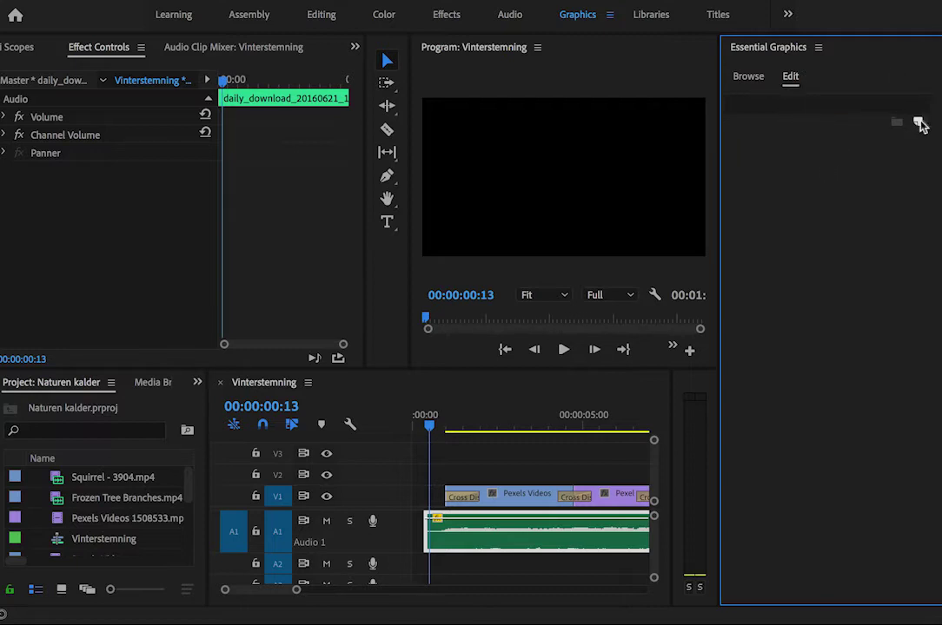
{"action": "left_click", "coordinate": [917, 124]}
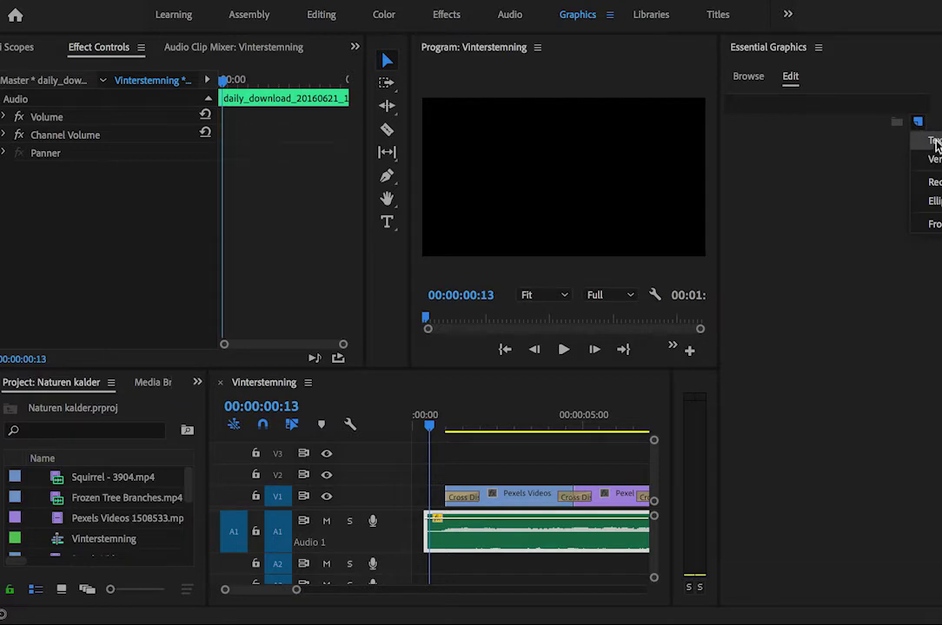
{"action": "left_click", "coordinate": [934, 142]}
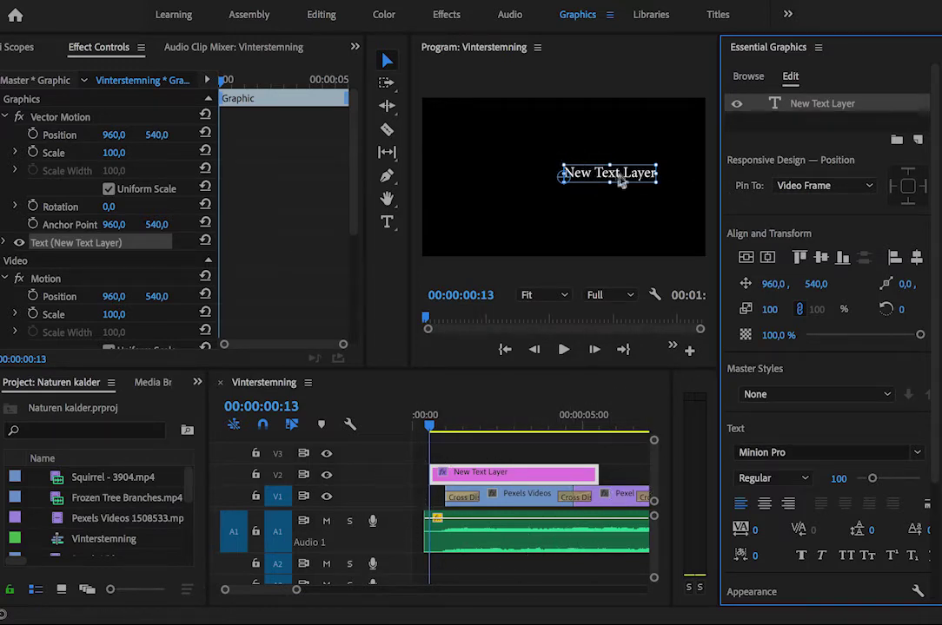
{"action": "double_click", "coordinate": [633, 174]}
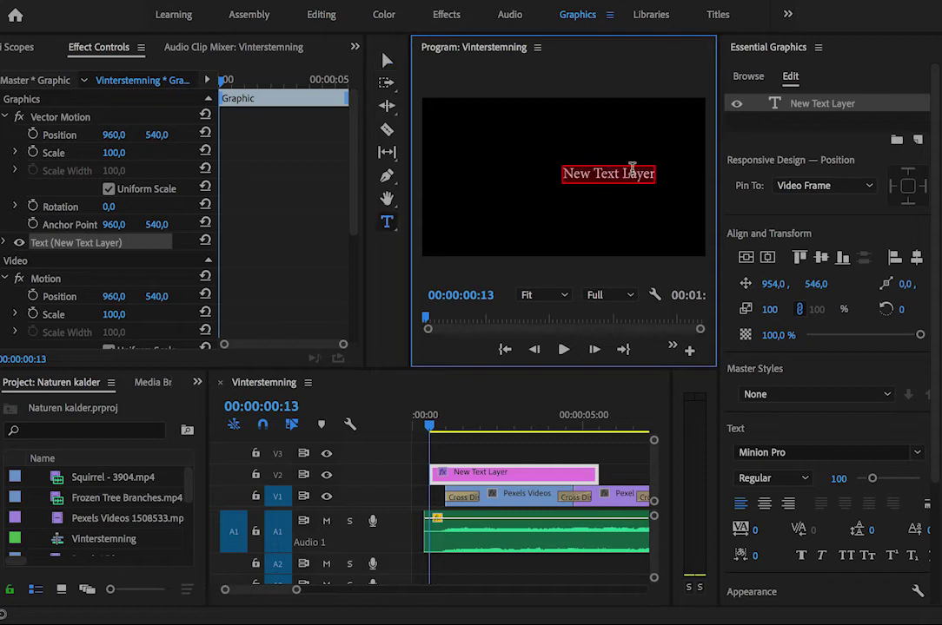
{"action": "type", "text": "Naturen Kalder"}
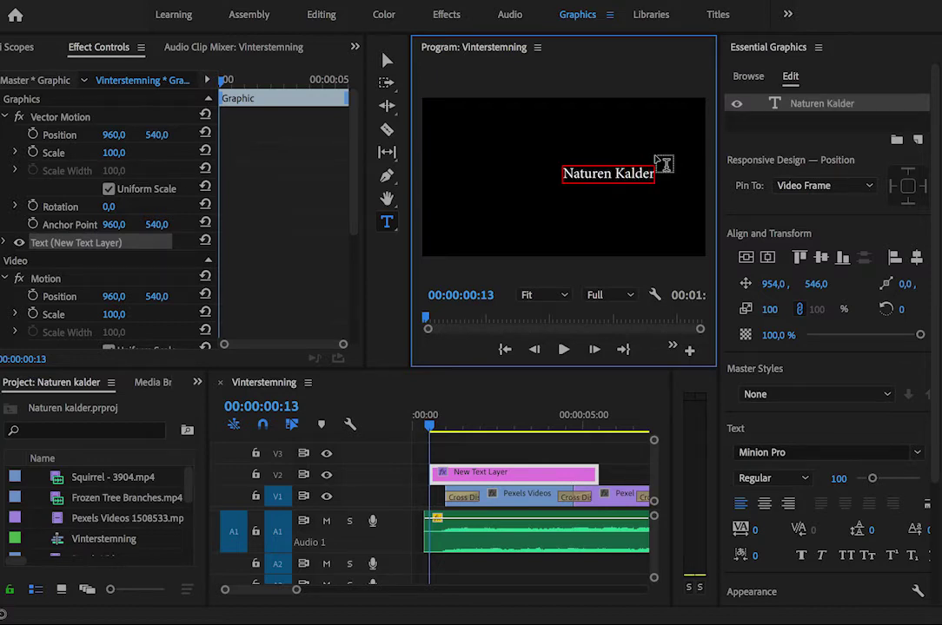
{"action": "key", "text": "ctrl+a"}
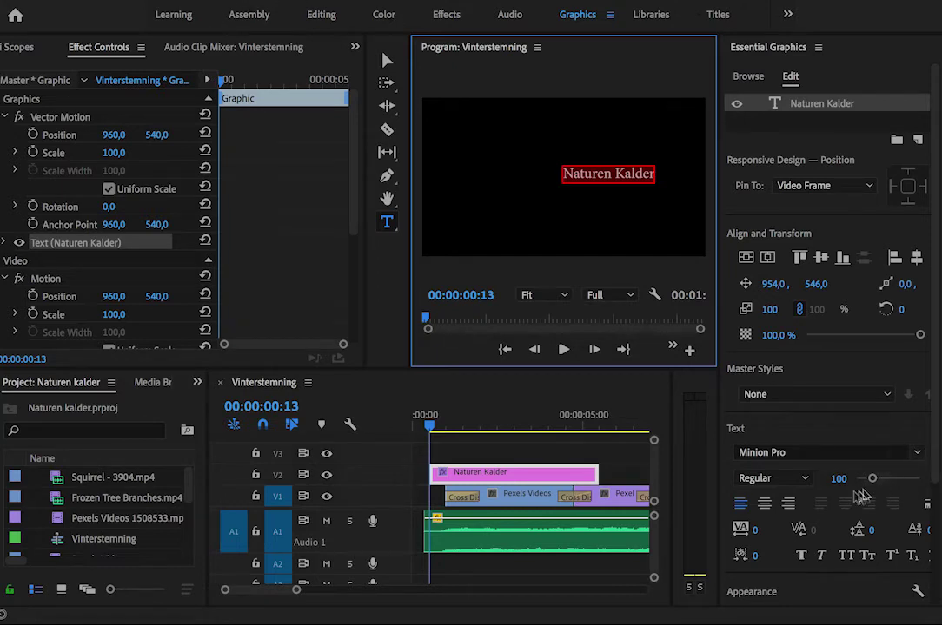
- Set the title font to Arial Bold at size 177
{"action": "left_click", "coordinate": [914, 453]}
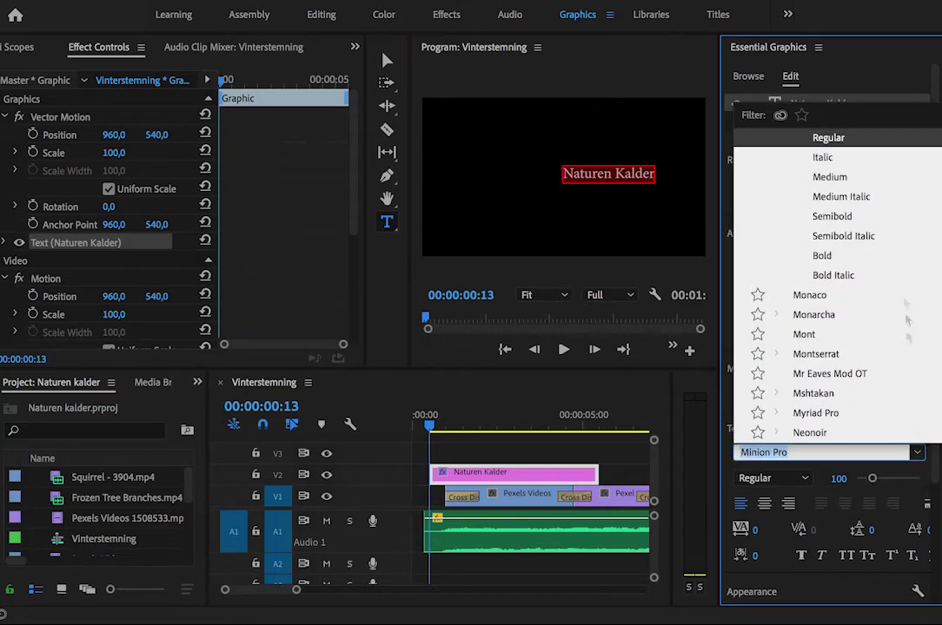
{"action": "scroll", "coordinate": [849, 221], "scroll_direction": "up", "scroll_amount": 10}
{"action": "scroll", "coordinate": [860, 243], "scroll_direction": "up", "scroll_amount": 5}
{"action": "scroll", "coordinate": [876, 259], "scroll_direction": "up", "scroll_amount": 3}
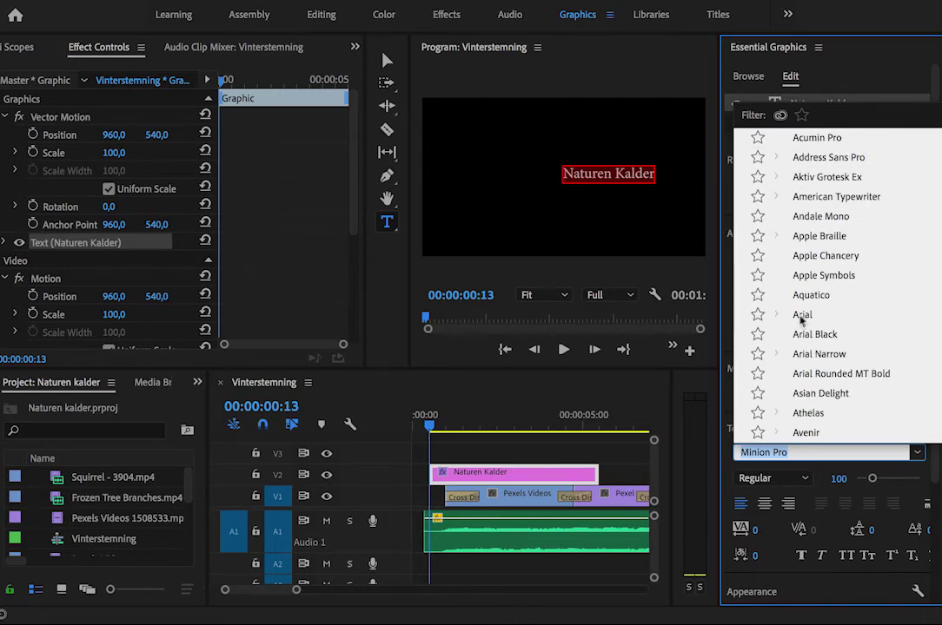
{"action": "left_click", "coordinate": [801, 317]}
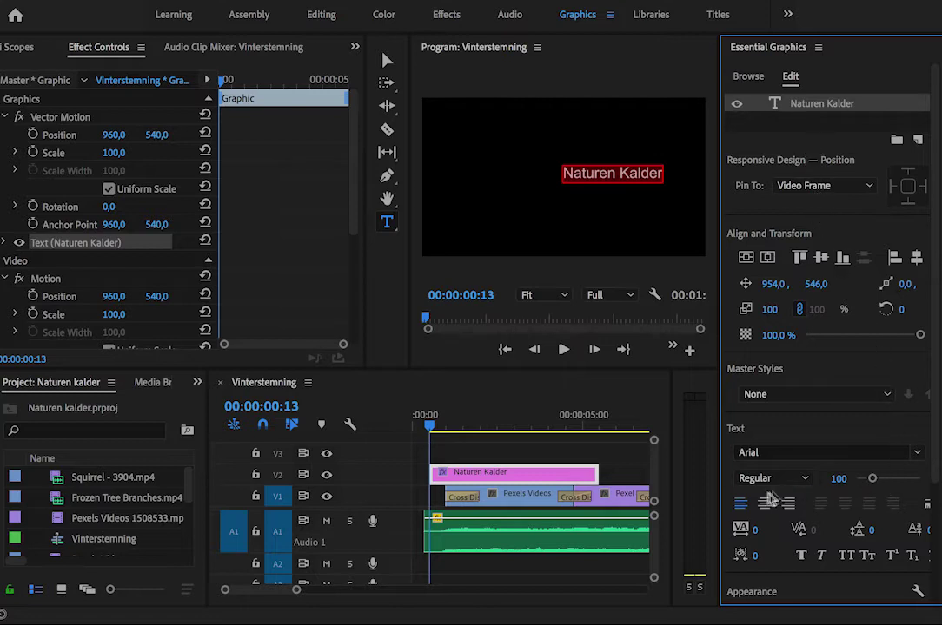
{"action": "left_click", "coordinate": [803, 479]}
{"action": "left_click", "coordinate": [772, 536]}
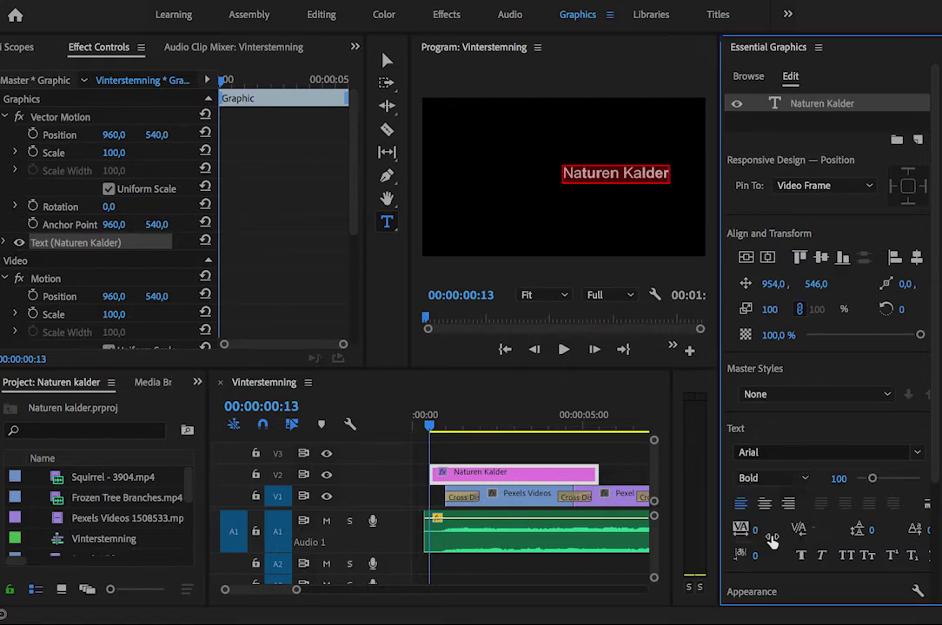
{"action": "left_click_drag", "start_coordinate": [871, 479], "coordinate": [886, 479]}
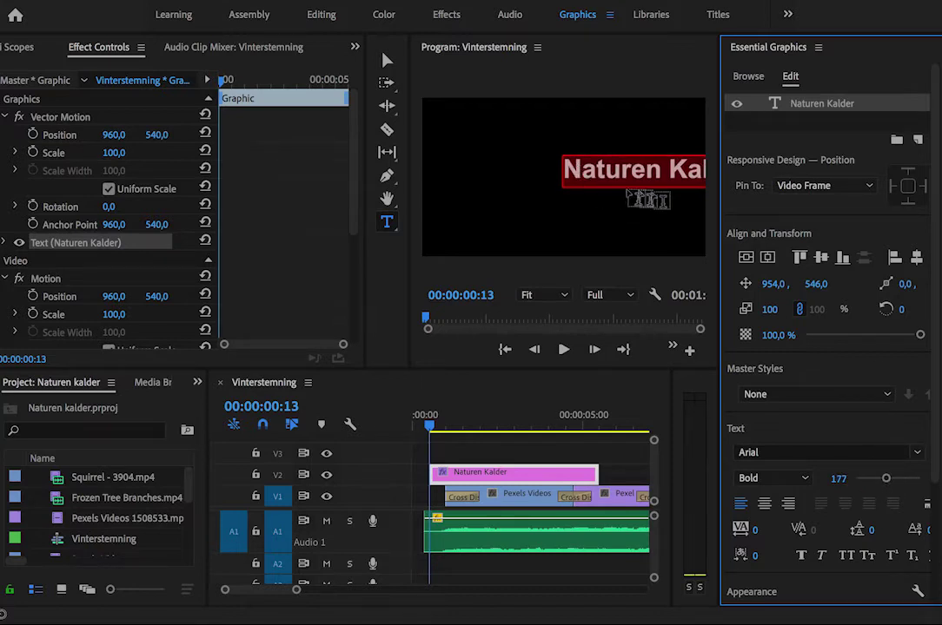
- Exit text editing, discarding an accidentally created empty text layer
{"action": "left_click", "coordinate": [622, 183]}
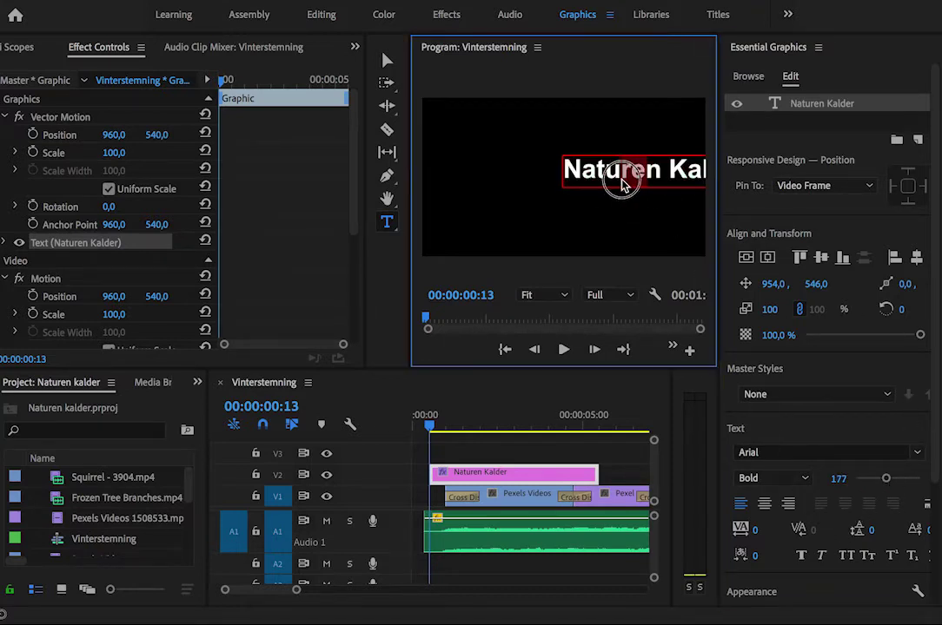
{"action": "left_click", "coordinate": [620, 218]}
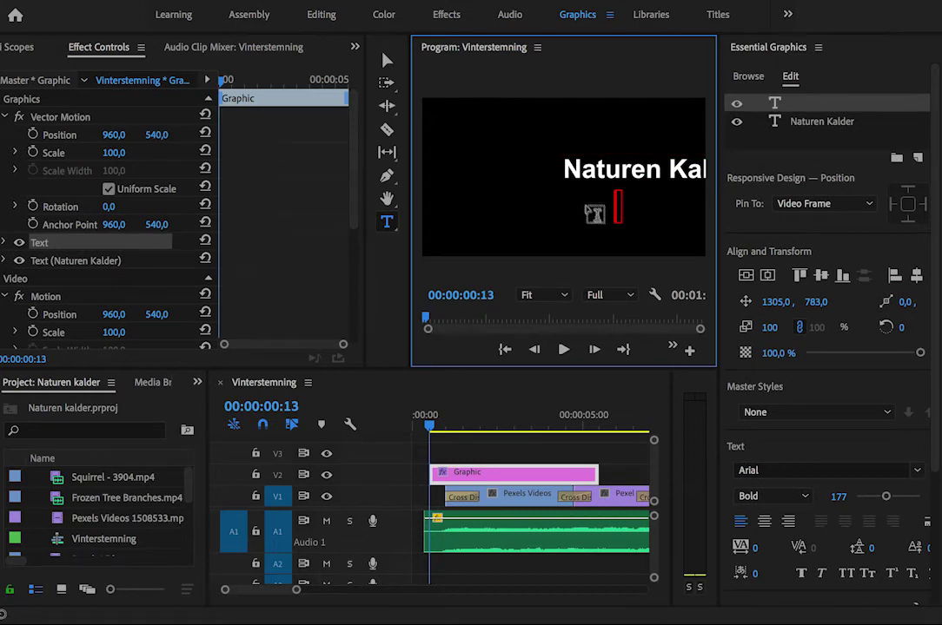
{"action": "key", "text": "Escape"}
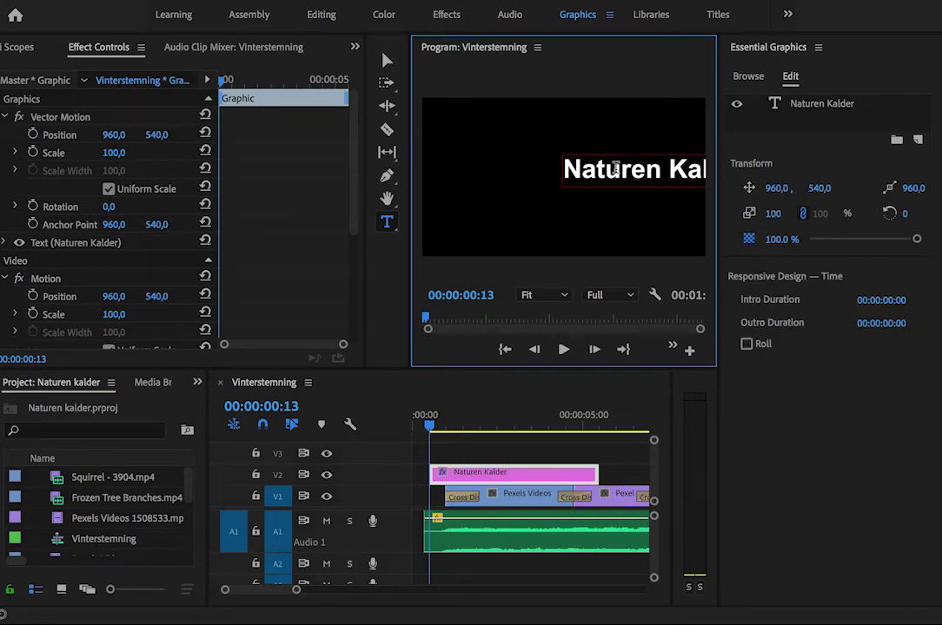
{"action": "left_click", "coordinate": [504, 472]}
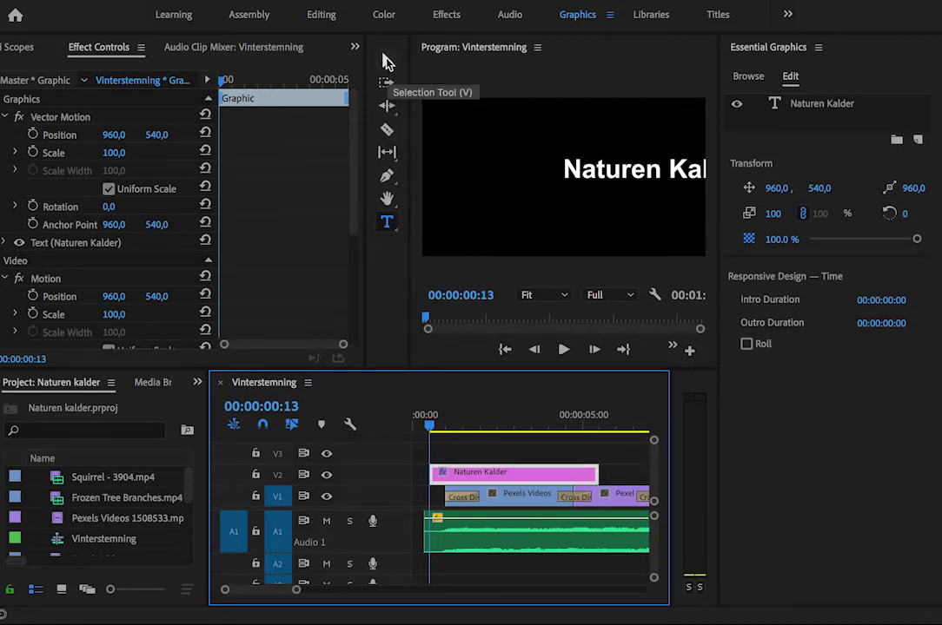
- Drag the 'Naturen Kalder' title to the frame centre, at position 374.0, 610.1
{"action": "left_click", "coordinate": [387, 62]}
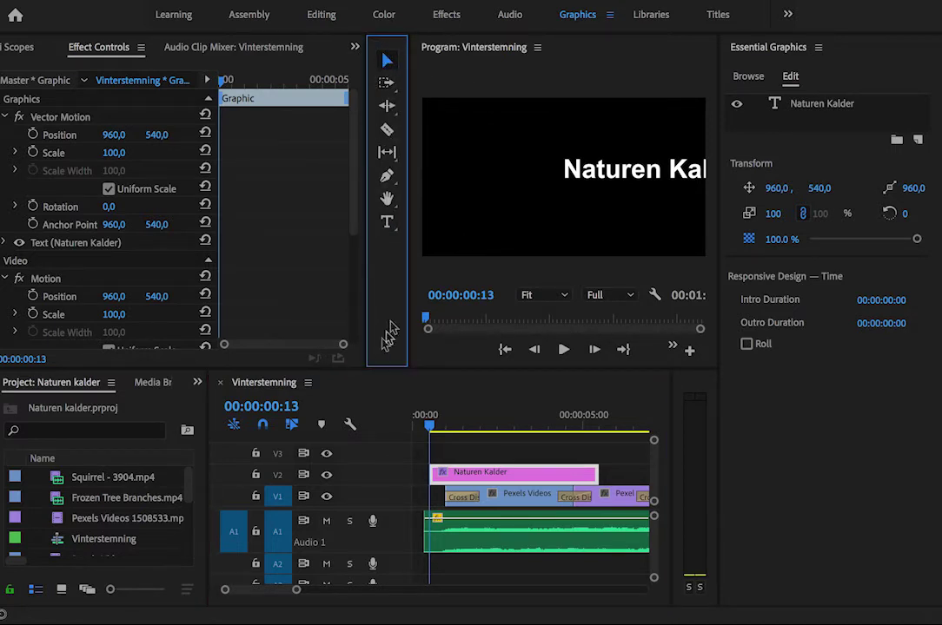
{"action": "left_click", "coordinate": [643, 174]}
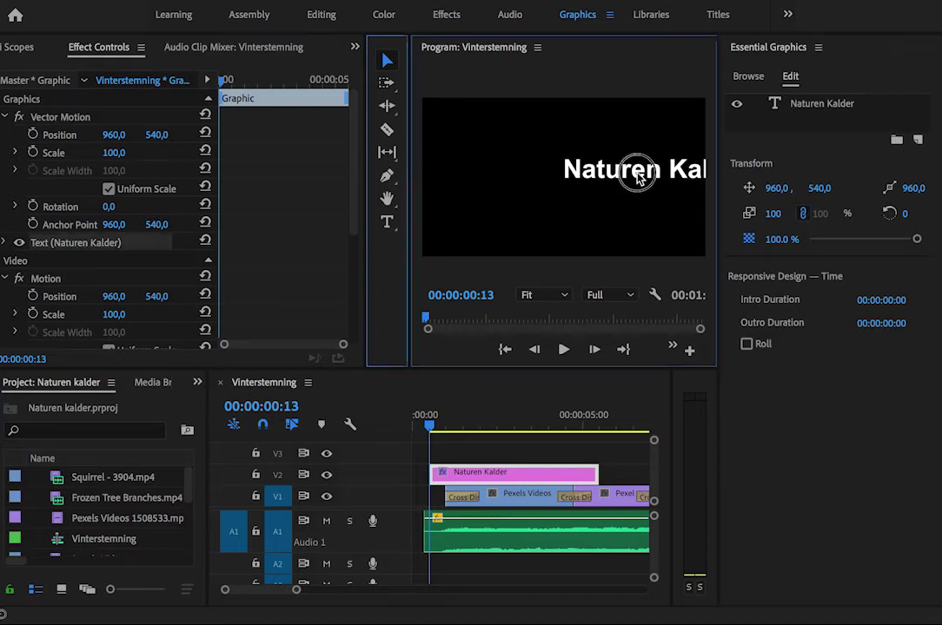
{"action": "left_click_drag", "start_coordinate": [644, 175], "coordinate": [556, 187]}
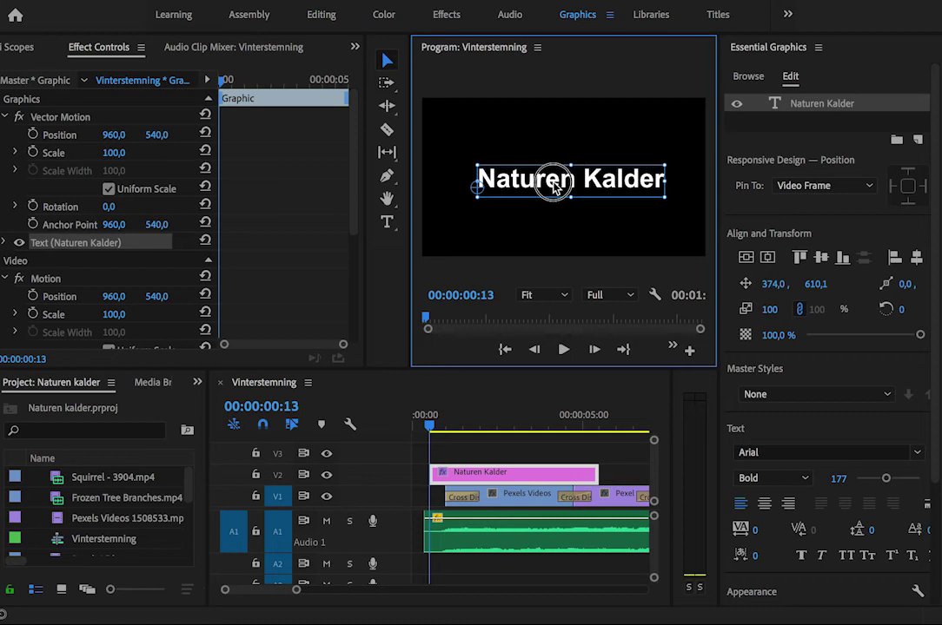
{"action": "mouse_move", "coordinate": [434, 436]}
{"action": "left_mouse_down"}
{"action": "mouse_move", "coordinate": [465, 441]}
{"action": "mouse_move", "coordinate": [425, 456]}
{"action": "left_mouse_up"}
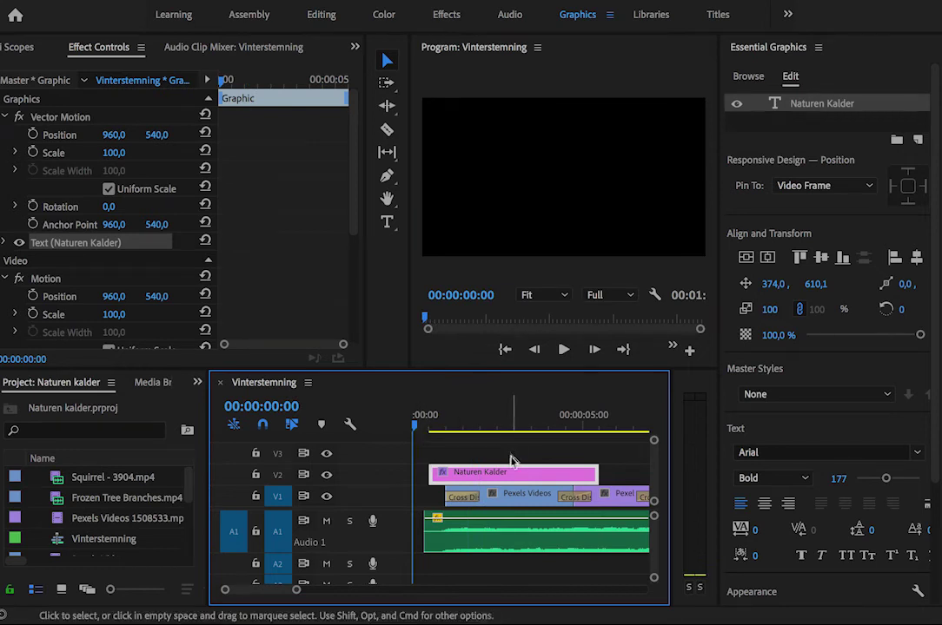
- Trim the V2 Naturen Kalder title to about 1.5 seconds, starting at the sequence start
{"action": "left_click_drag", "start_coordinate": [420, 427], "coordinate": [466, 443]}
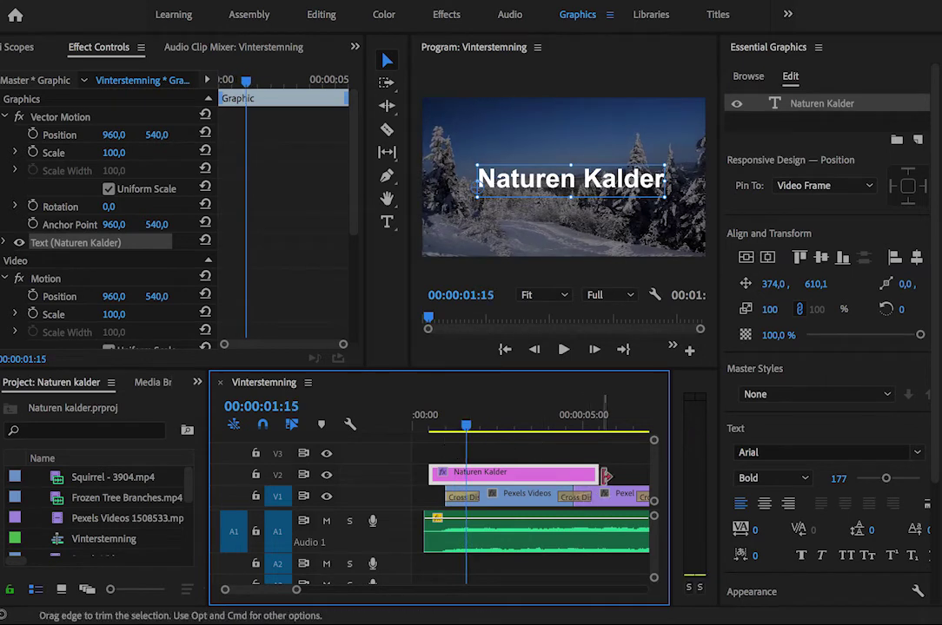
{"action": "left_click_drag", "start_coordinate": [594, 477], "coordinate": [464, 478]}
{"action": "mouse_move", "coordinate": [466, 426]}
{"action": "left_mouse_down"}
{"action": "mouse_move", "coordinate": [422, 434]}
{"action": "mouse_move", "coordinate": [447, 430]}
{"action": "left_mouse_up"}
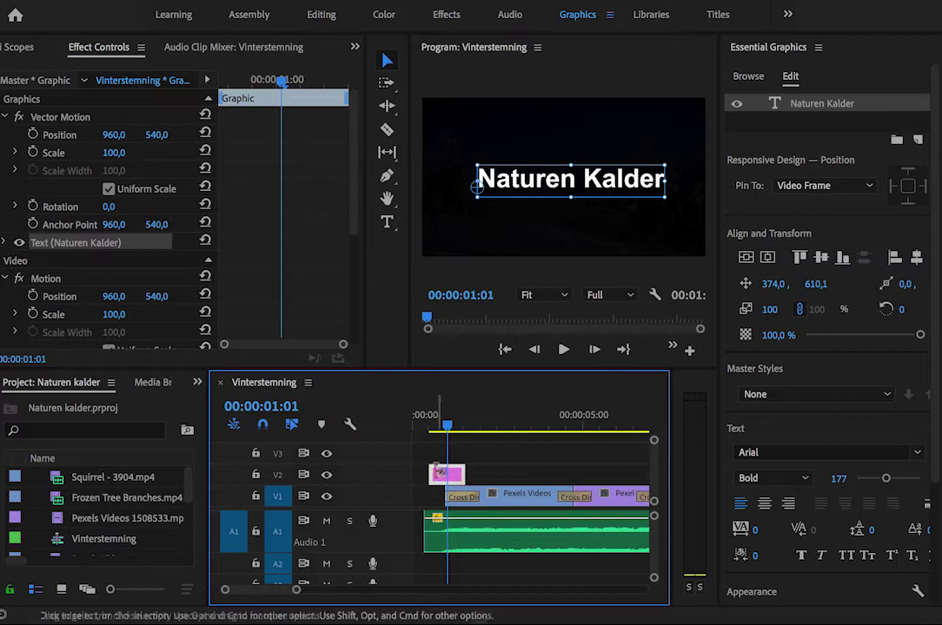
{"action": "left_click_drag", "start_coordinate": [431, 473], "coordinate": [424, 473]}
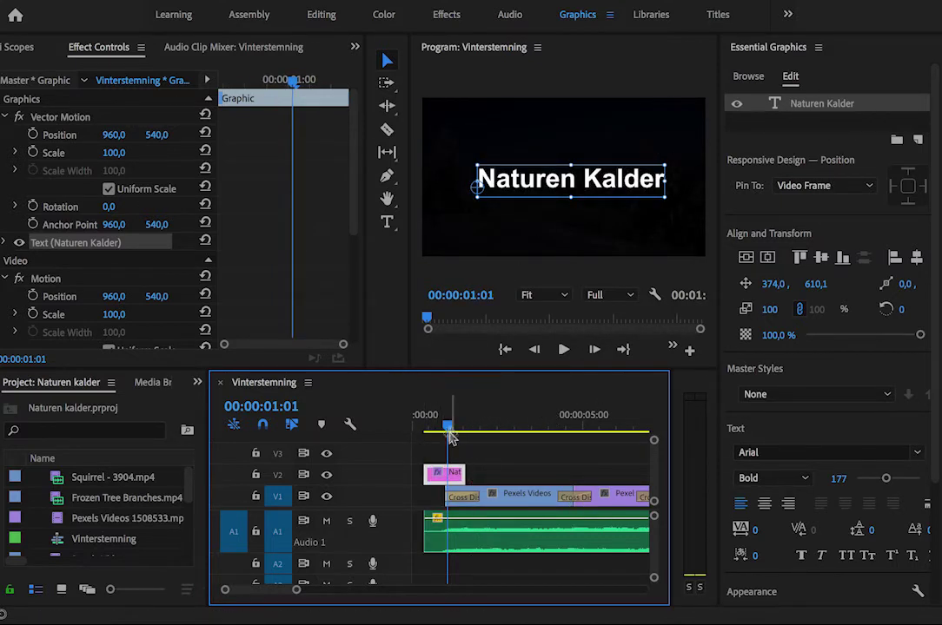
{"action": "left_click_drag", "start_coordinate": [444, 430], "coordinate": [447, 434]}
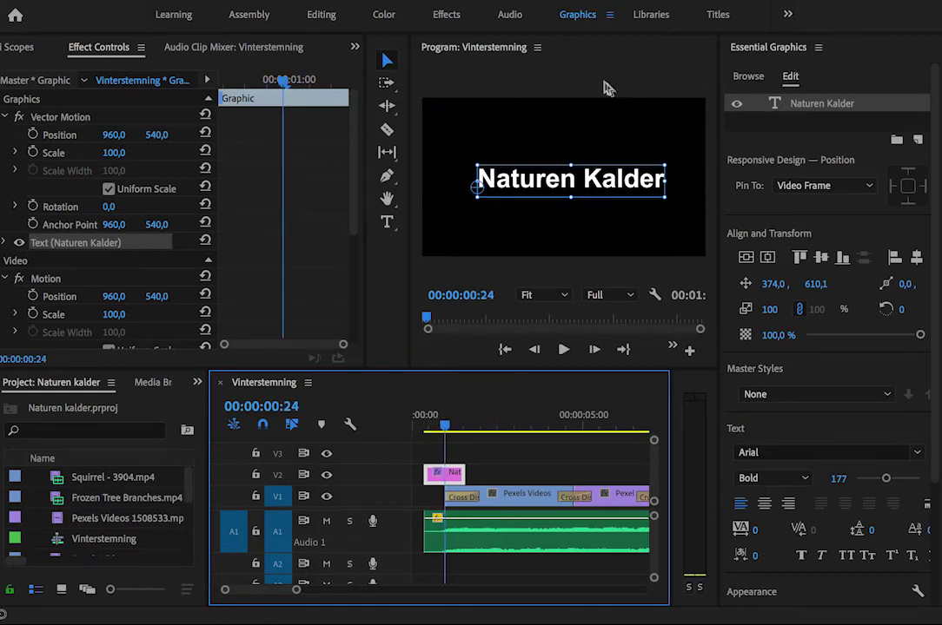
- Switch to the Editing workspace and scrub the opening to preview the title over the first shot
{"action": "left_click", "coordinate": [322, 16]}
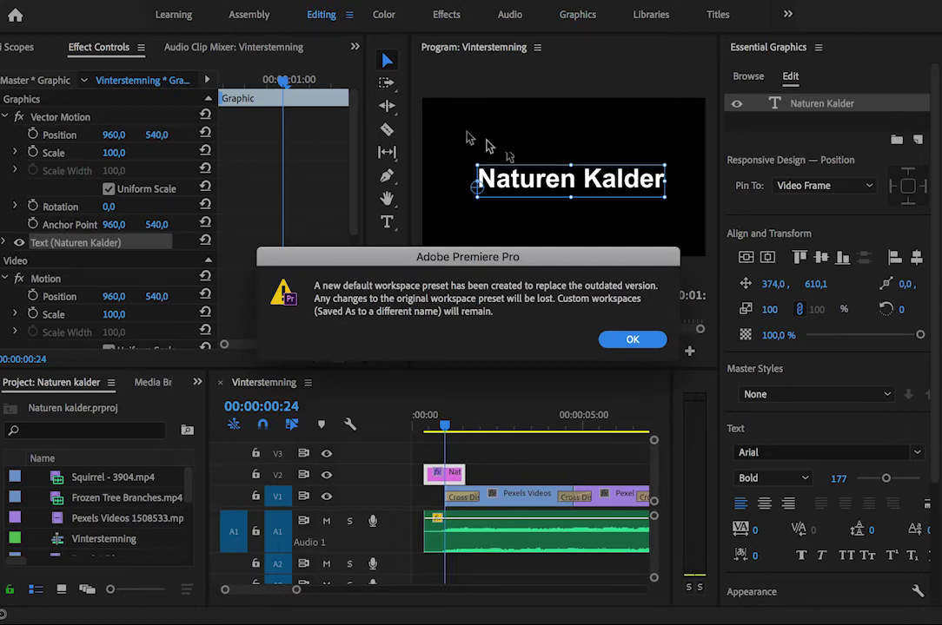
{"action": "left_click", "coordinate": [633, 341]}
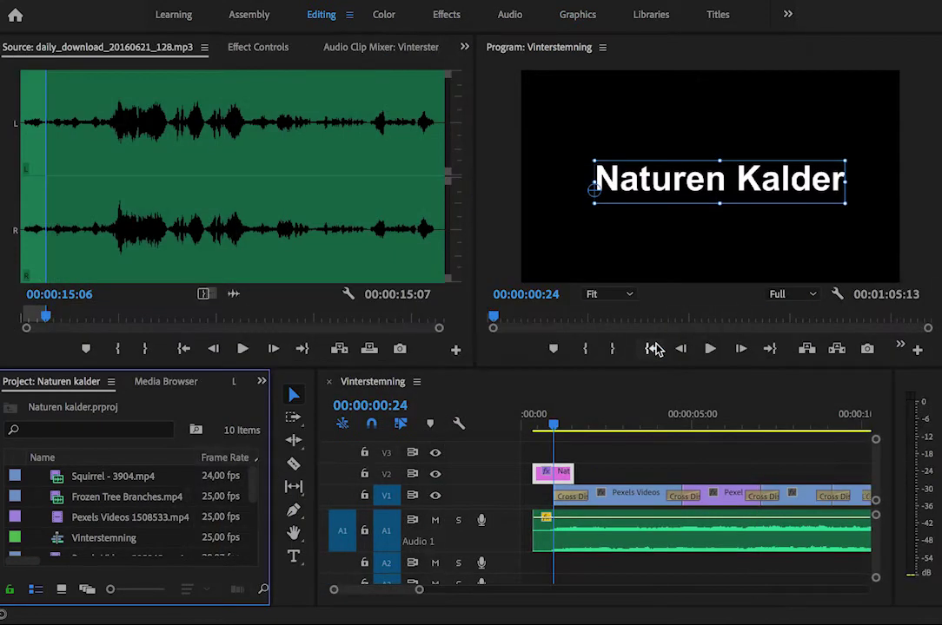
{"action": "left_click_drag", "start_coordinate": [570, 427], "coordinate": [596, 474]}
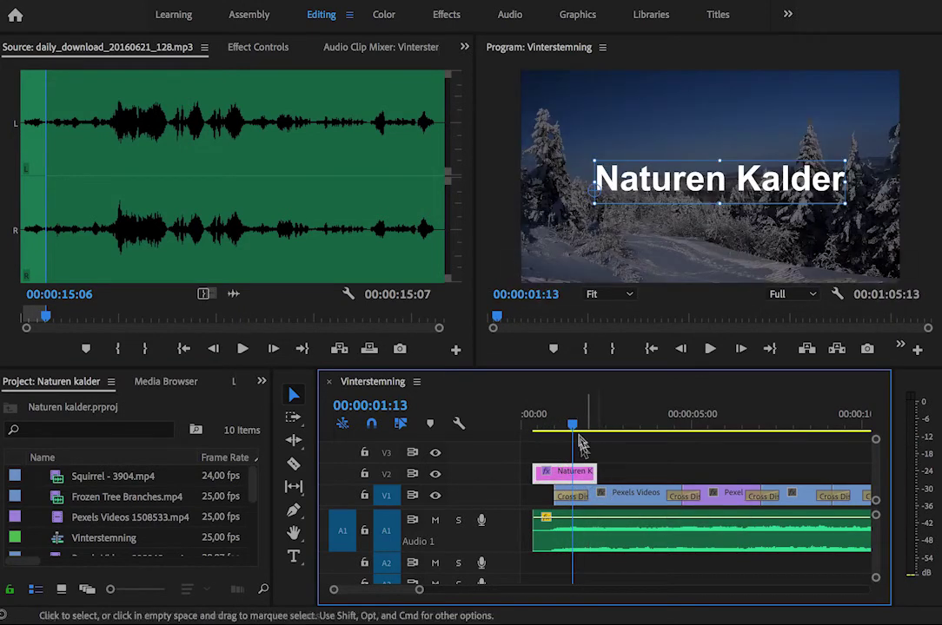
{"action": "mouse_move", "coordinate": [573, 429]}
{"action": "left_mouse_down"}
{"action": "mouse_move", "coordinate": [574, 439]}
{"action": "mouse_move", "coordinate": [601, 439]}
{"action": "mouse_move", "coordinate": [582, 430]}
{"action": "left_mouse_up"}
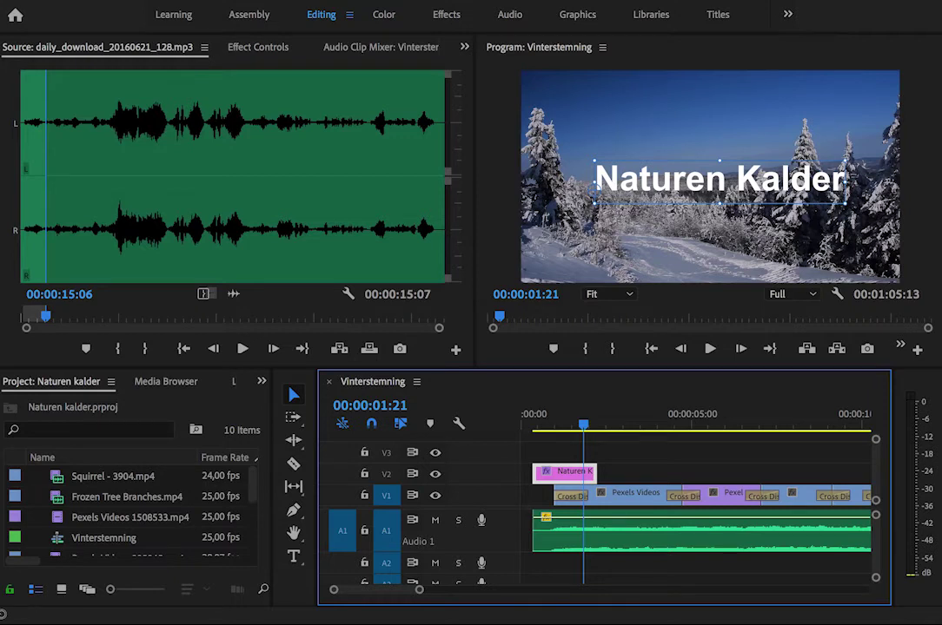
- Show the Effects panel expanded to Video Transitions > Dissolve with Cross Dissolve
{"action": "left_click", "coordinate": [278, 2]}
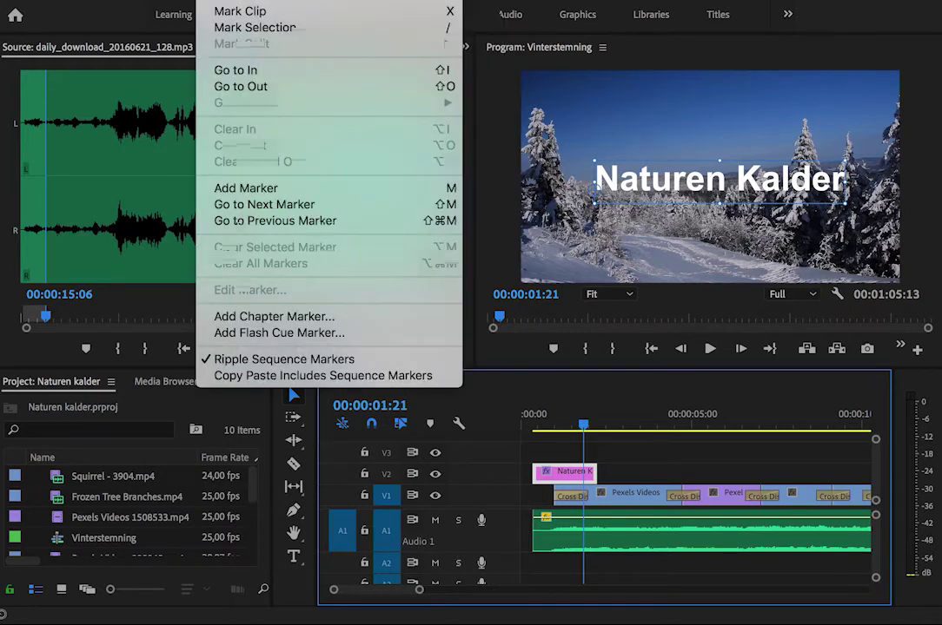
{"action": "mouse_move", "coordinate": [148, 2]}
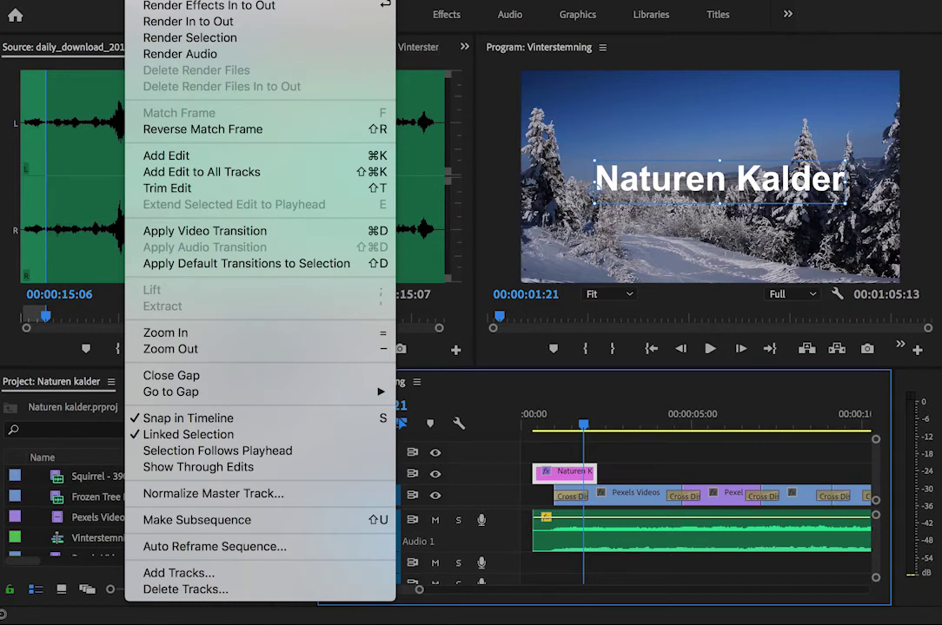
{"action": "mouse_move", "coordinate": [217, 2]}
{"action": "left_click", "coordinate": [603, 473]}
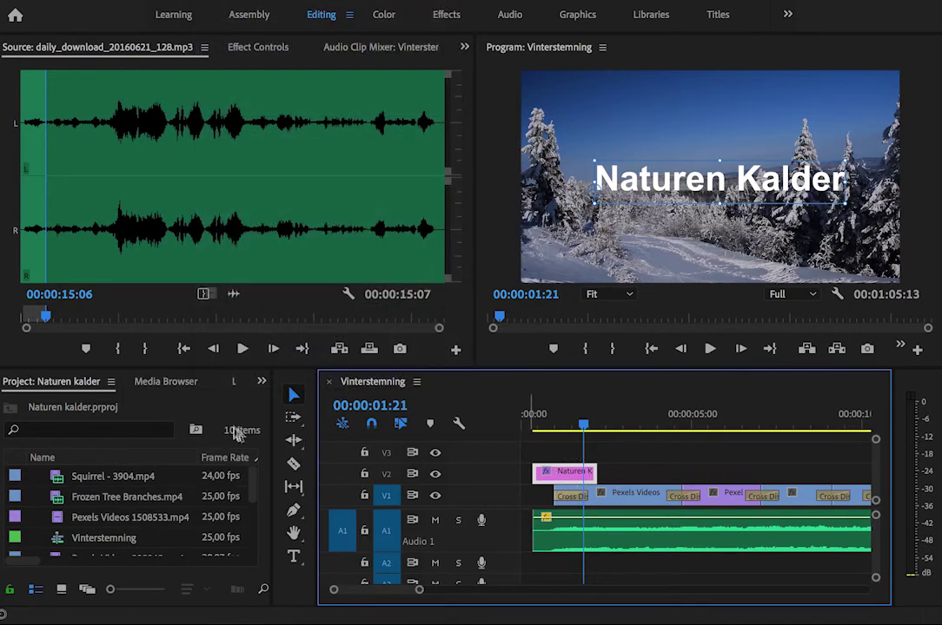
{"action": "left_click", "coordinate": [260, 383]}
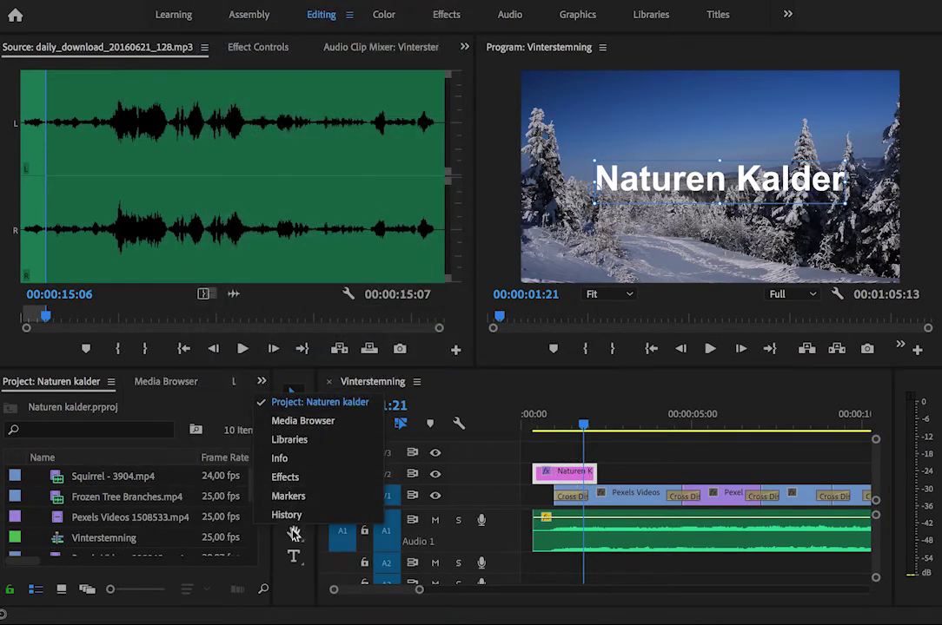
{"action": "left_click", "coordinate": [285, 478]}
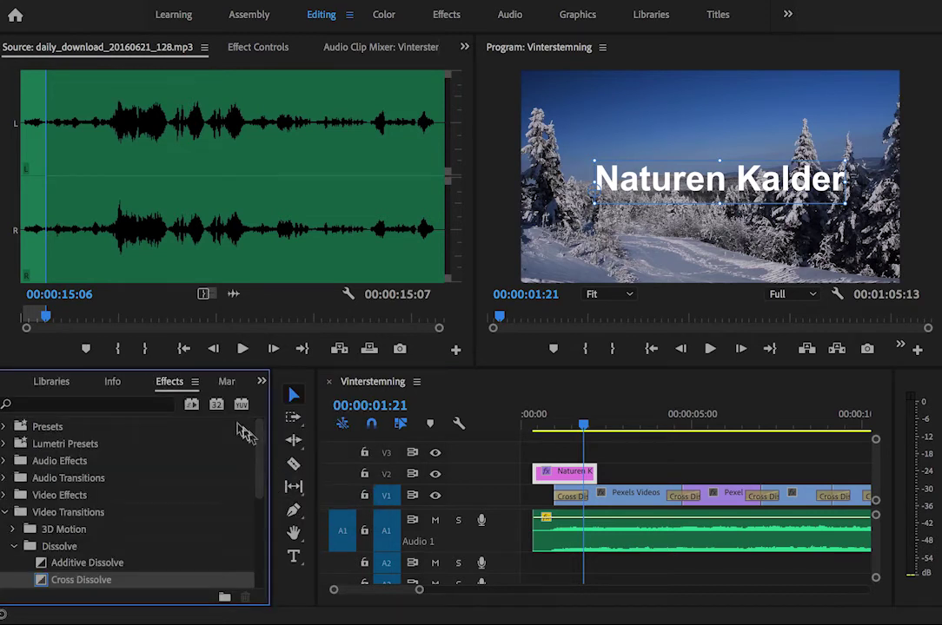
- Apply Cross Dissolve to the title clip's start and end, then play back the opening
{"action": "scroll", "coordinate": [157, 533], "scroll_direction": "down", "scroll_amount": 2}
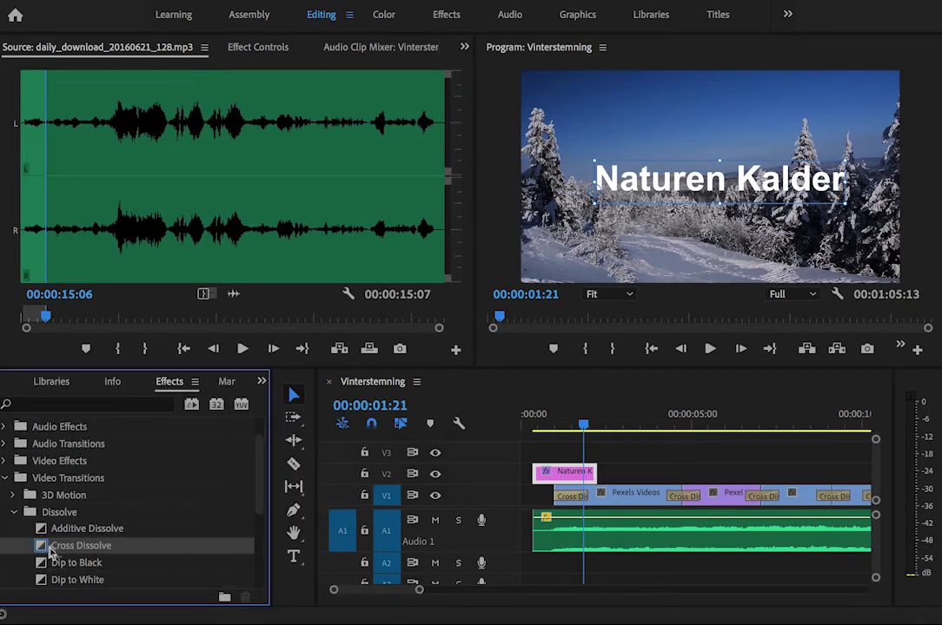
{"action": "mouse_move", "coordinate": [114, 536]}
{"action": "left_mouse_down"}
{"action": "mouse_move", "coordinate": [524, 488]}
{"action": "mouse_move", "coordinate": [540, 474]}
{"action": "left_mouse_up"}
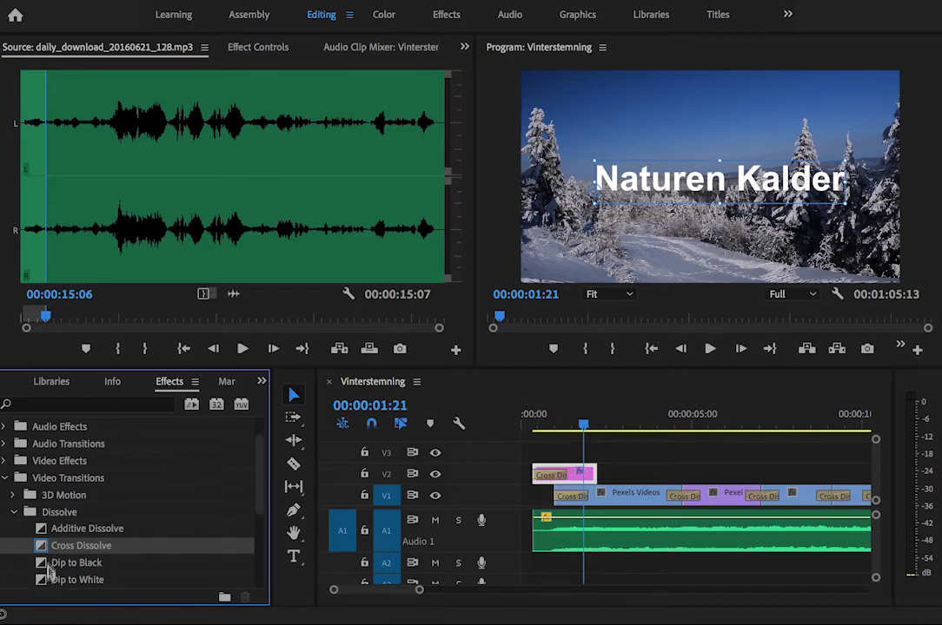
{"action": "mouse_move", "coordinate": [44, 548]}
{"action": "left_mouse_down"}
{"action": "mouse_move", "coordinate": [544, 489]}
{"action": "mouse_move", "coordinate": [592, 474]}
{"action": "left_mouse_up"}
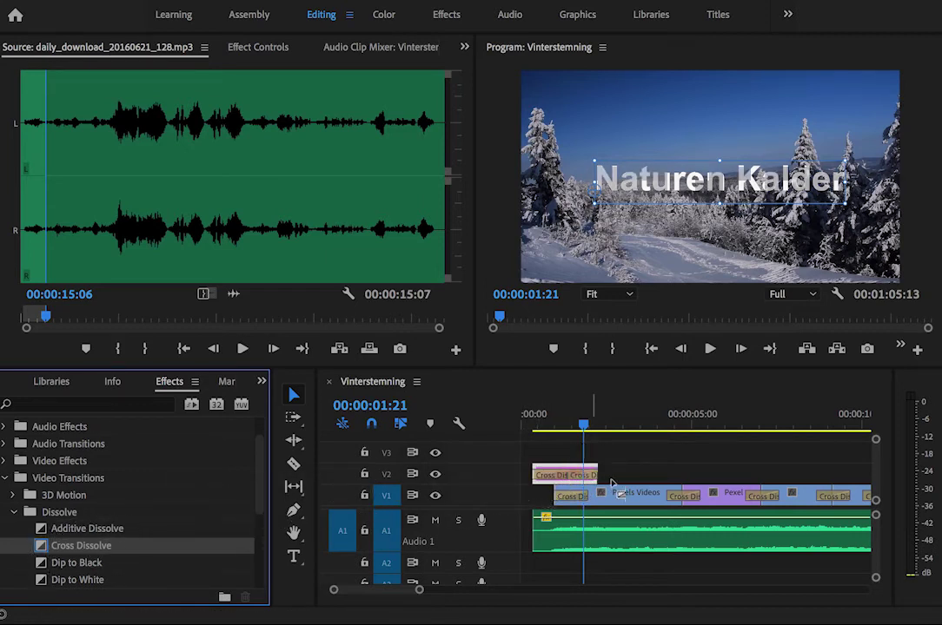
{"action": "left_click_drag", "start_coordinate": [584, 426], "coordinate": [521, 430]}
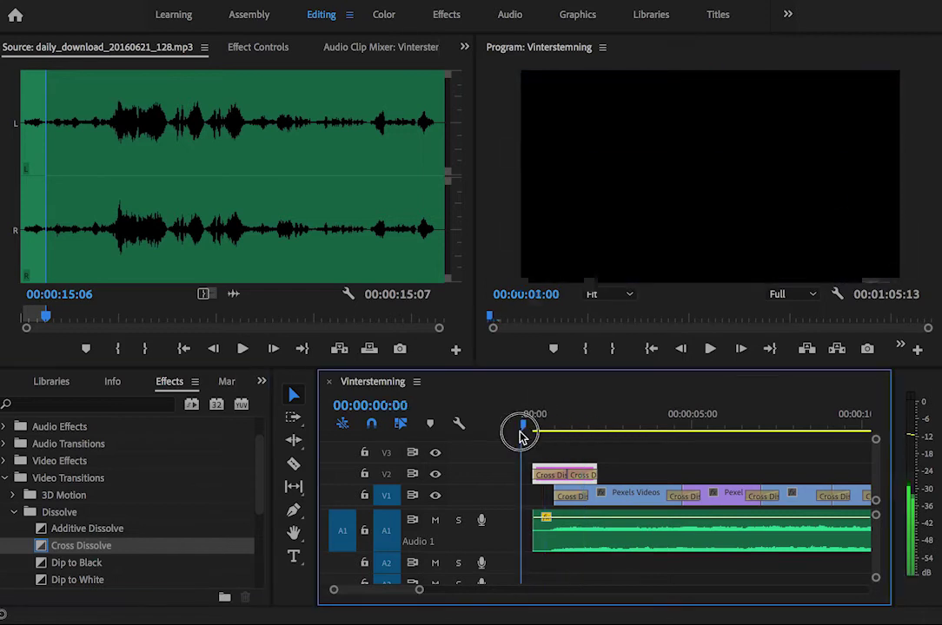
{"action": "key", "text": "space"}
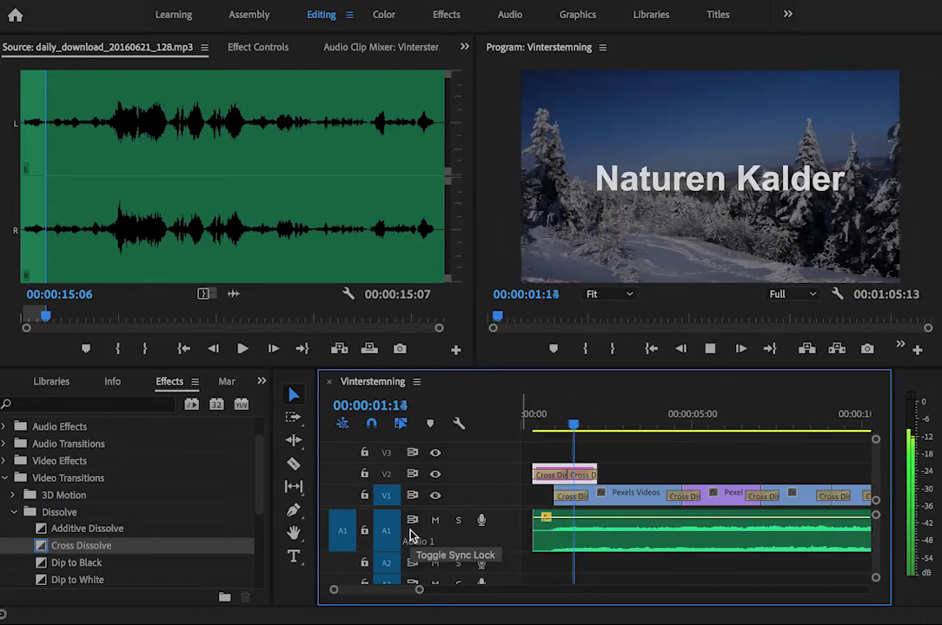
{"action": "key", "text": "space"}
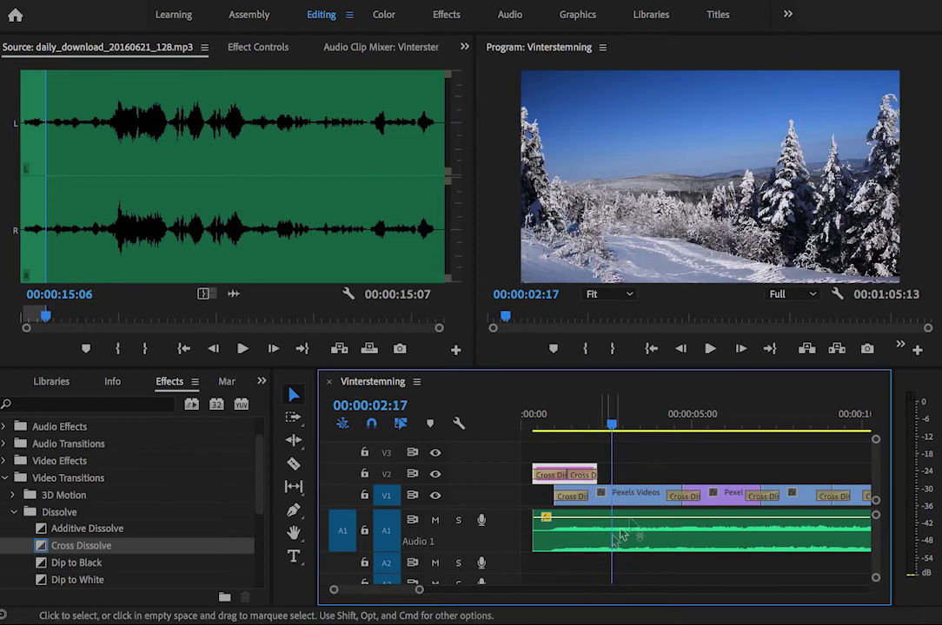
- Extend the title clip and move it to start at 00:00:00:00, then play to check
{"action": "left_click_drag", "start_coordinate": [597, 467], "coordinate": [627, 469]}
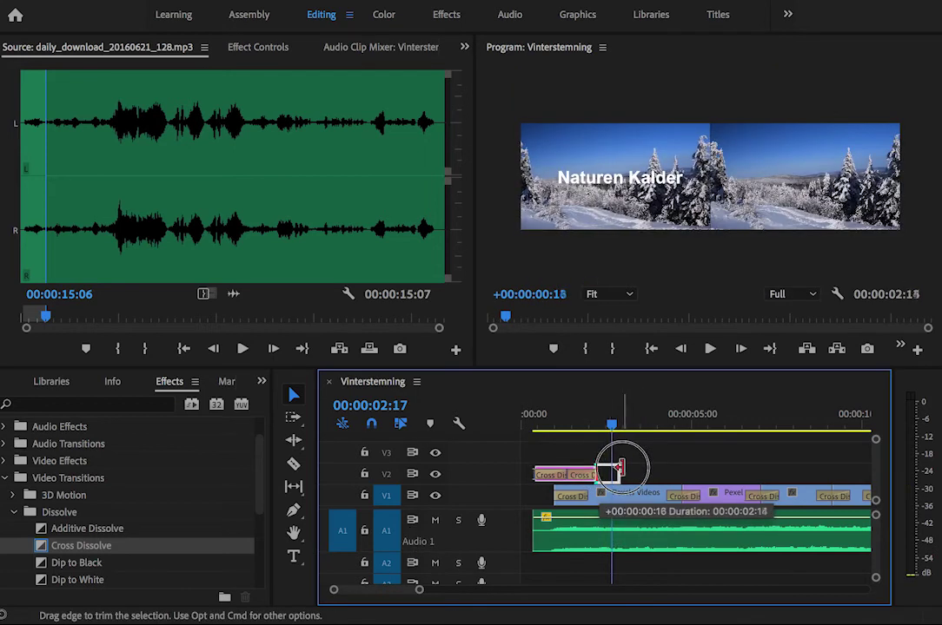
{"action": "left_click_drag", "start_coordinate": [615, 432], "coordinate": [526, 428]}
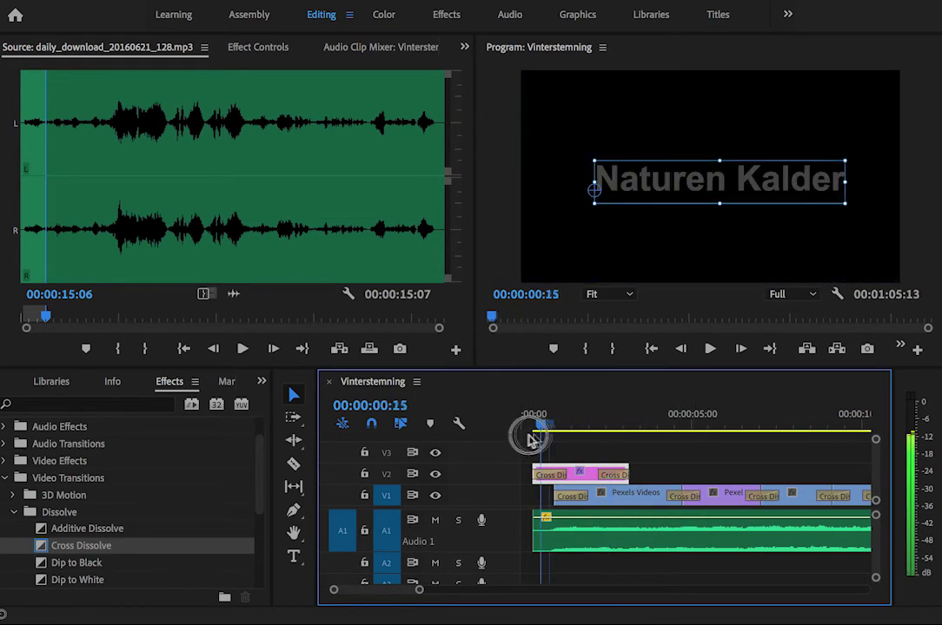
{"action": "left_click_drag", "start_coordinate": [582, 476], "coordinate": [576, 476]}
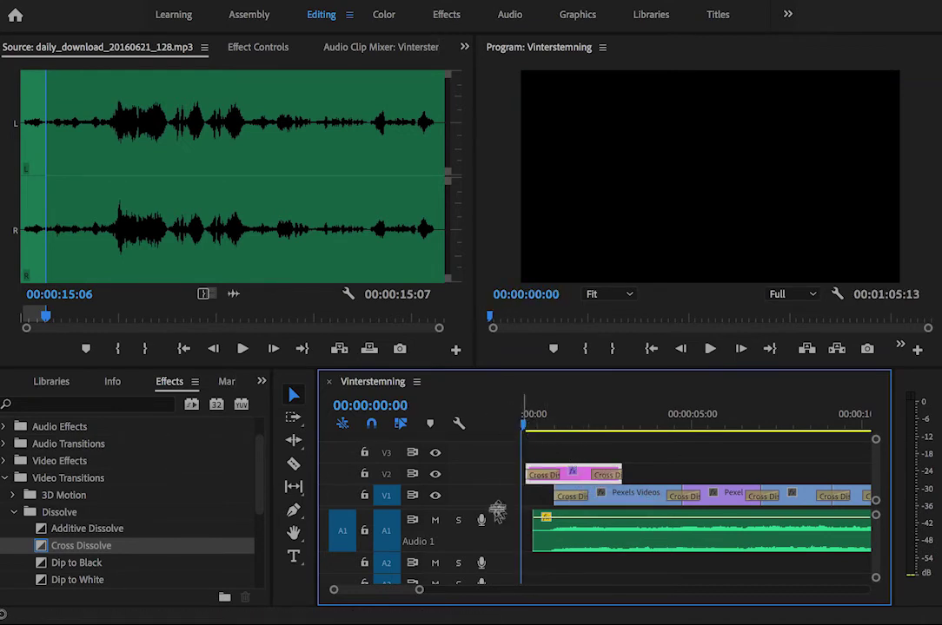
{"action": "key", "text": "space"}
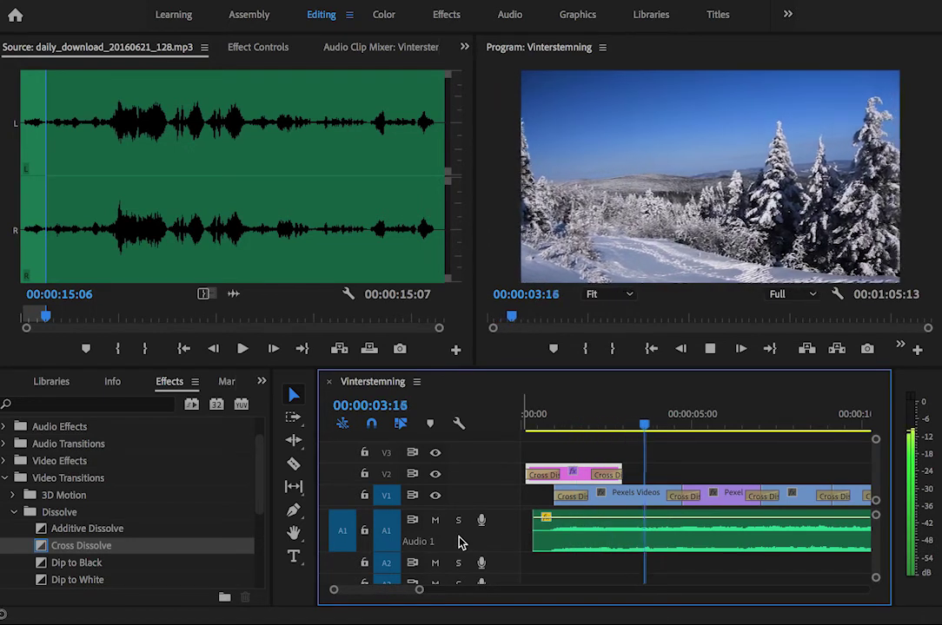
{"action": "key", "text": "Up"}
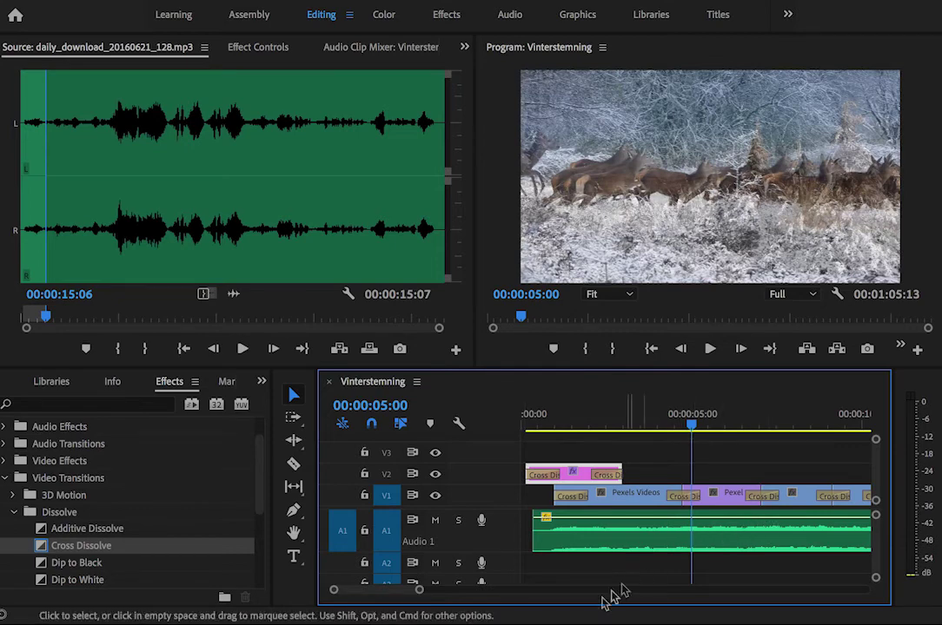
- Zoom in around 00:00:10:00 and play the ending where the A1 music outruns the video
{"action": "left_click_drag", "start_coordinate": [690, 428], "coordinate": [834, 425]}
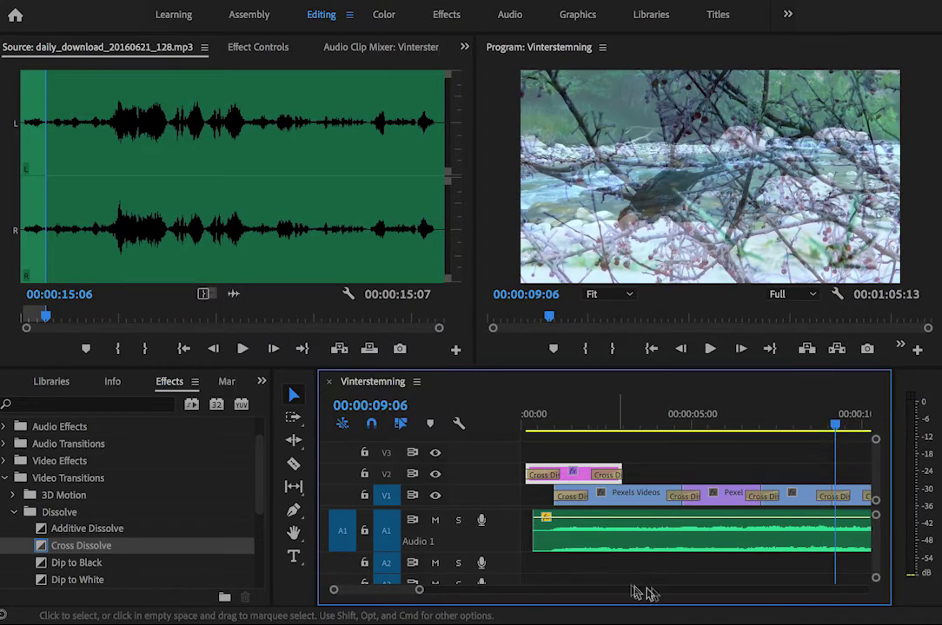
{"action": "left_click_drag", "start_coordinate": [835, 426], "coordinate": [873, 425]}
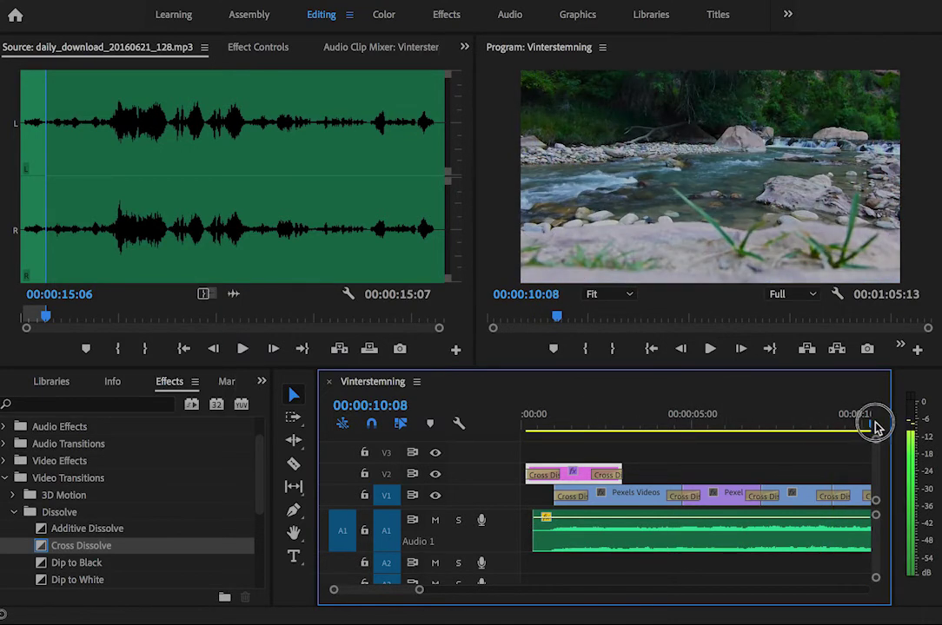
{"action": "mouse_move", "coordinate": [419, 590]}
{"action": "left_mouse_down"}
{"action": "mouse_move", "coordinate": [412, 594]}
{"action": "mouse_move", "coordinate": [423, 592]}
{"action": "left_mouse_up"}
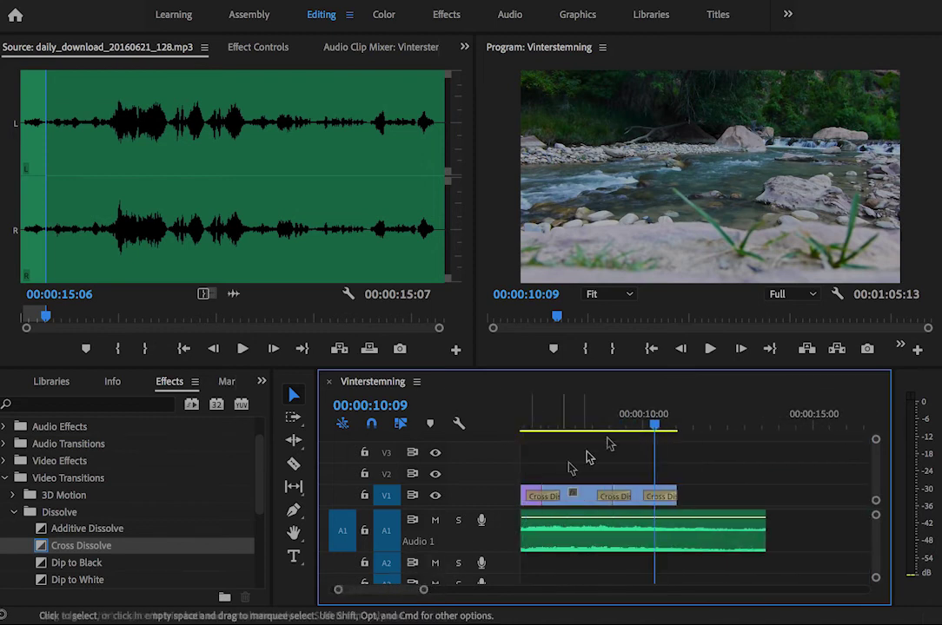
{"action": "left_click_drag", "start_coordinate": [656, 426], "coordinate": [615, 432]}
{"action": "key", "text": "space"}
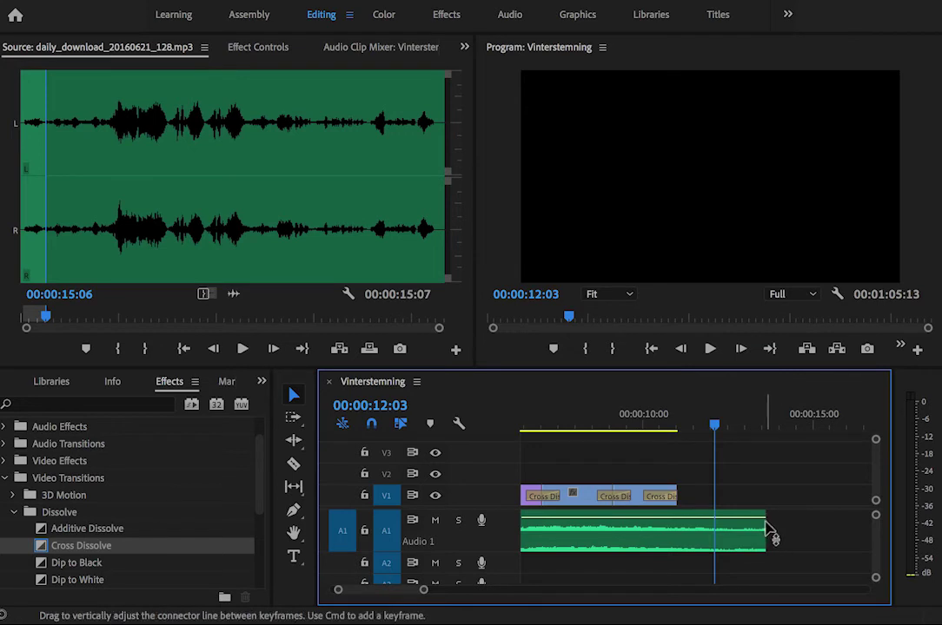
- Trim the A1 music clip to end around 00:00:12:03, just after the last video clip
{"action": "left_click_drag", "start_coordinate": [768, 519], "coordinate": [714, 521]}
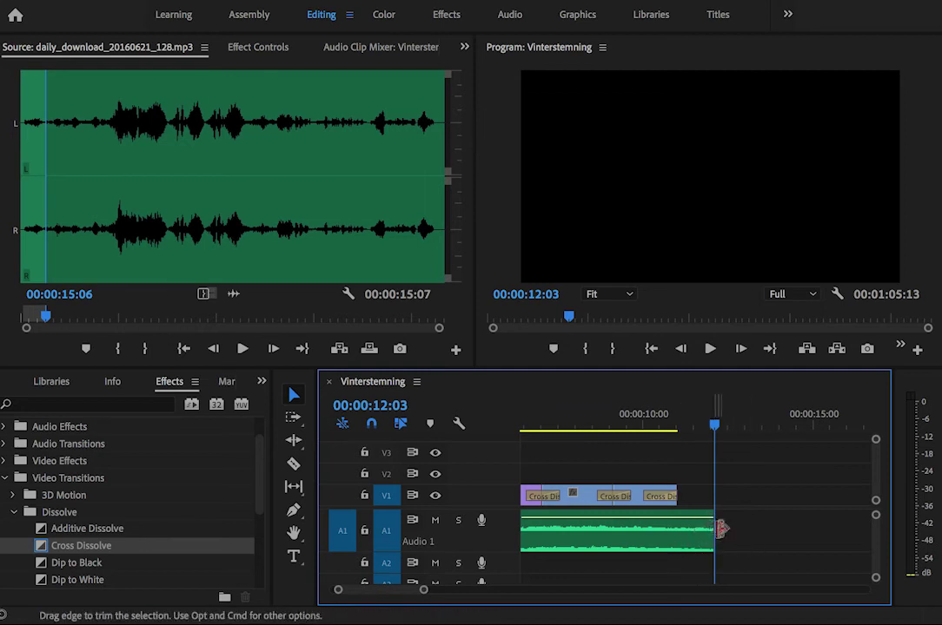
{"action": "mouse_move", "coordinate": [712, 426]}
{"action": "left_mouse_down"}
{"action": "mouse_move", "coordinate": [675, 434]}
{"action": "mouse_move", "coordinate": [718, 438]}
{"action": "mouse_move", "coordinate": [578, 461]}
{"action": "mouse_move", "coordinate": [679, 455]}
{"action": "left_mouse_up"}
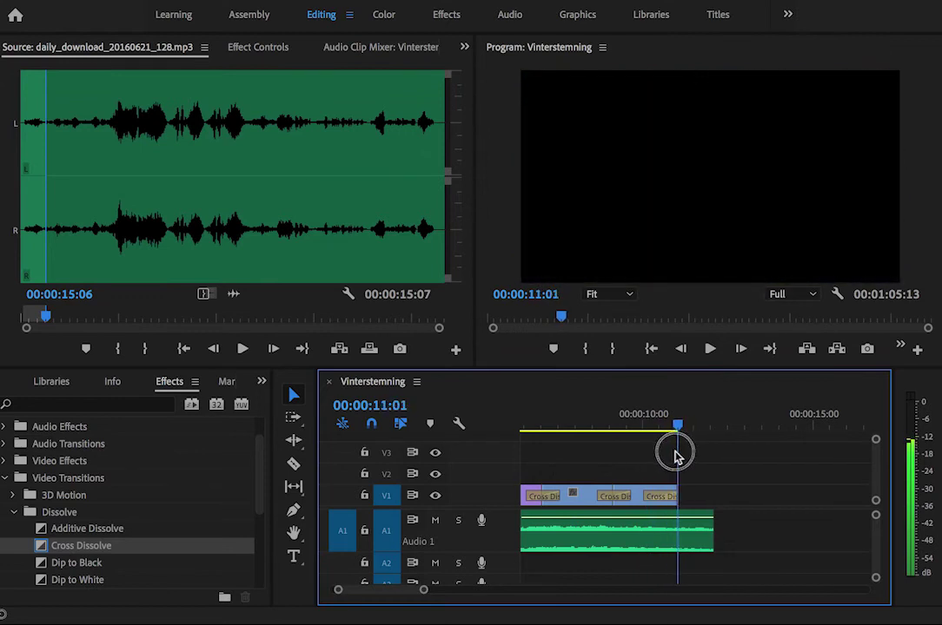
- Add a Pen-tool volume keyframe at the music's end, drag it down to silence, and play back
{"action": "left_click", "coordinate": [293, 512]}
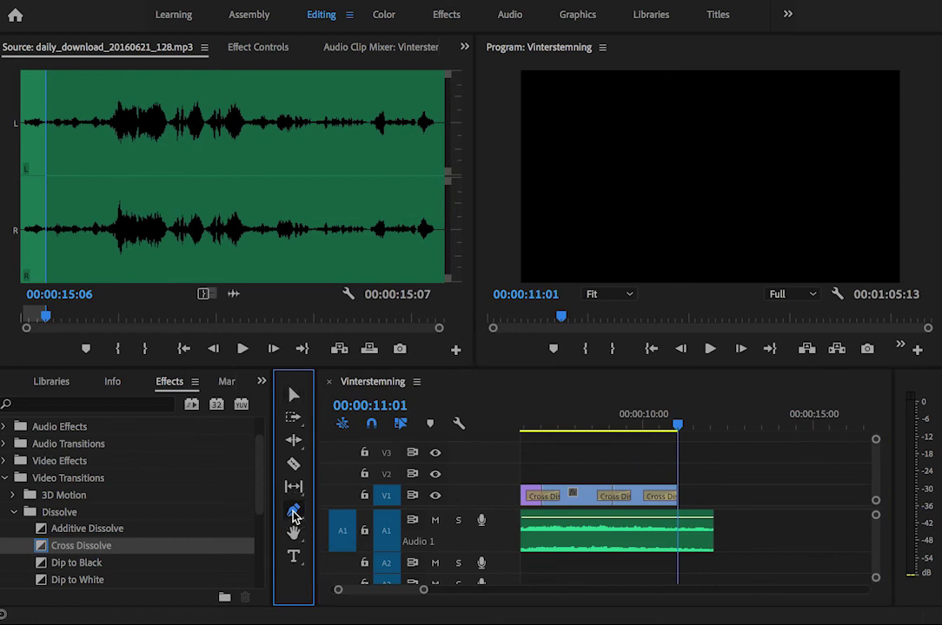
{"action": "left_click", "coordinate": [682, 524]}
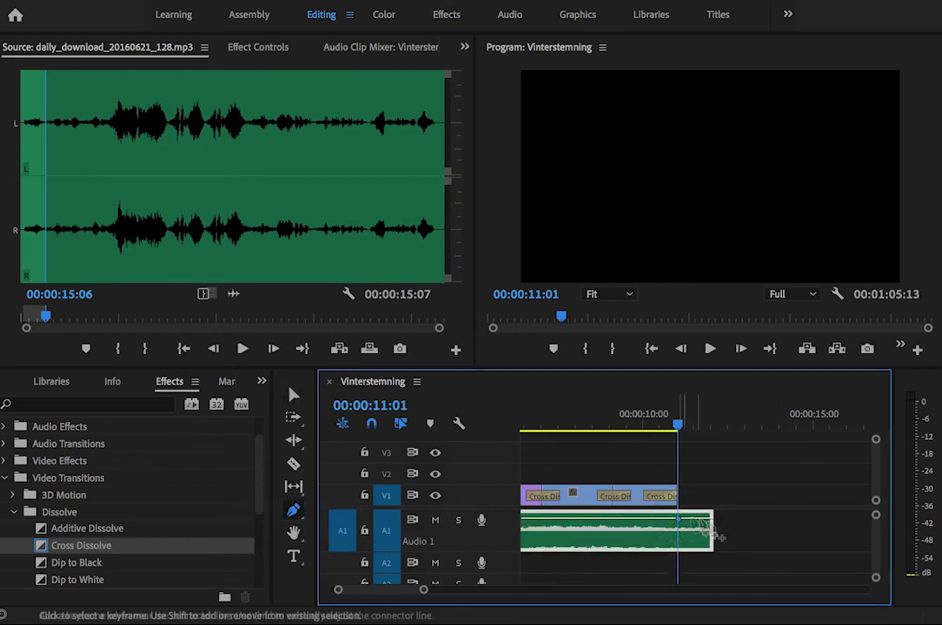
{"action": "left_click", "coordinate": [714, 520]}
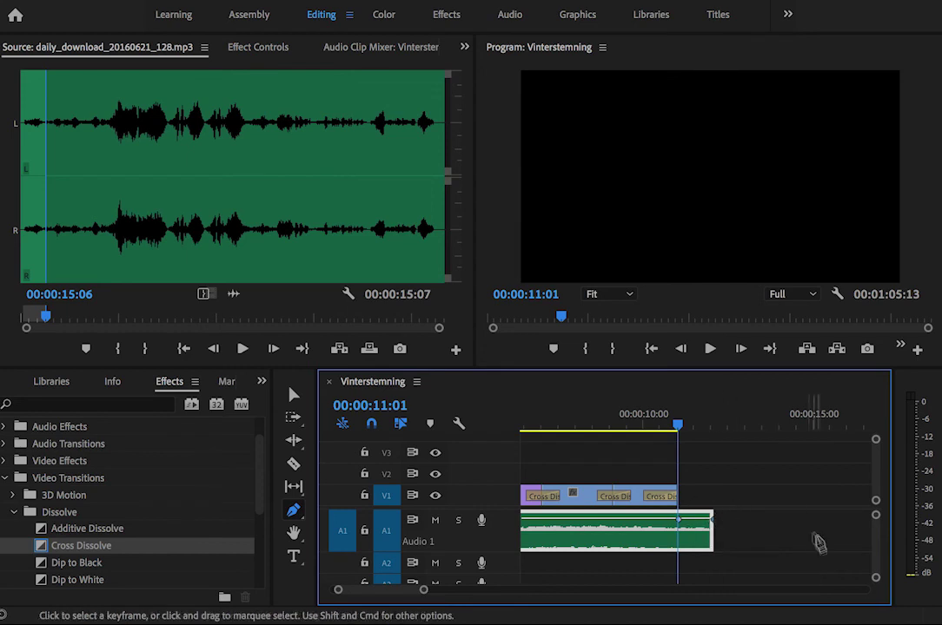
{"action": "left_click", "coordinate": [294, 395]}
{"action": "left_click_drag", "start_coordinate": [713, 522], "coordinate": [711, 543]}
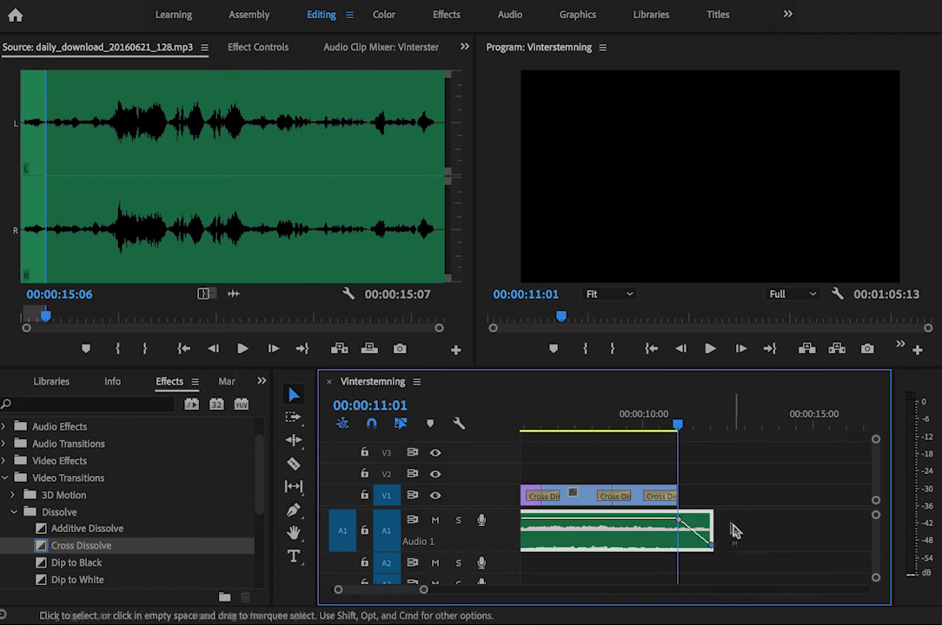
{"action": "left_click_drag", "start_coordinate": [677, 426], "coordinate": [660, 429]}
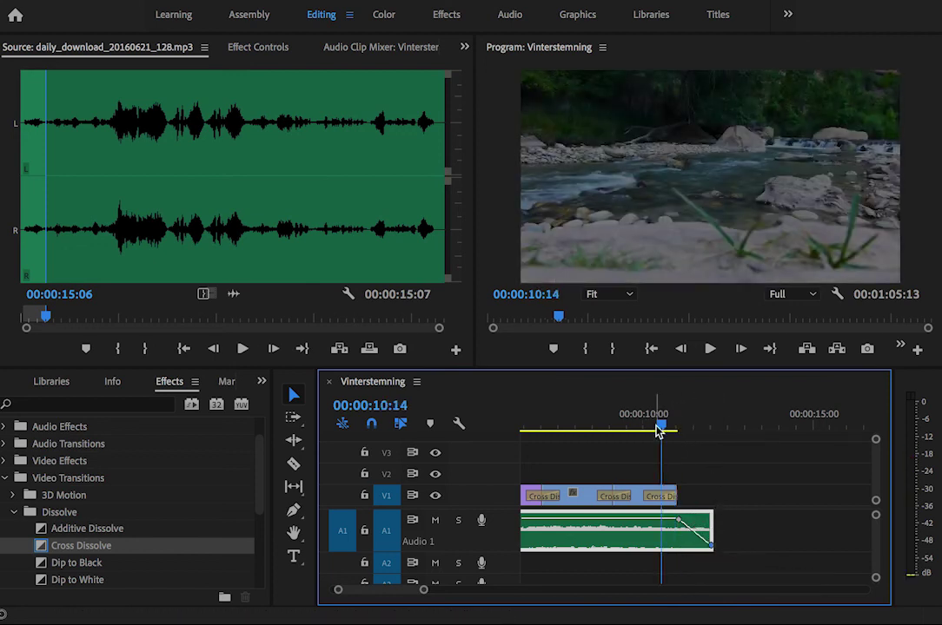
{"action": "left_click_drag", "start_coordinate": [658, 420], "coordinate": [612, 423]}
{"action": "key", "text": "space"}
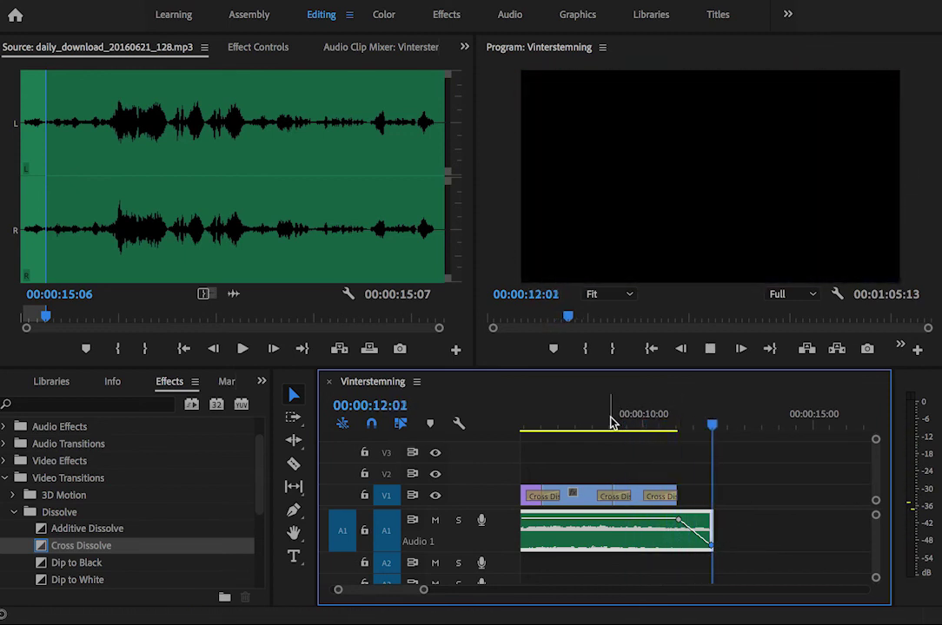
- Adjust the fade to run from 8.2 dB at 00:00:11:17 to silence at 00:00:12:00, then replay
{"action": "left_click_drag", "start_coordinate": [718, 425], "coordinate": [661, 425]}
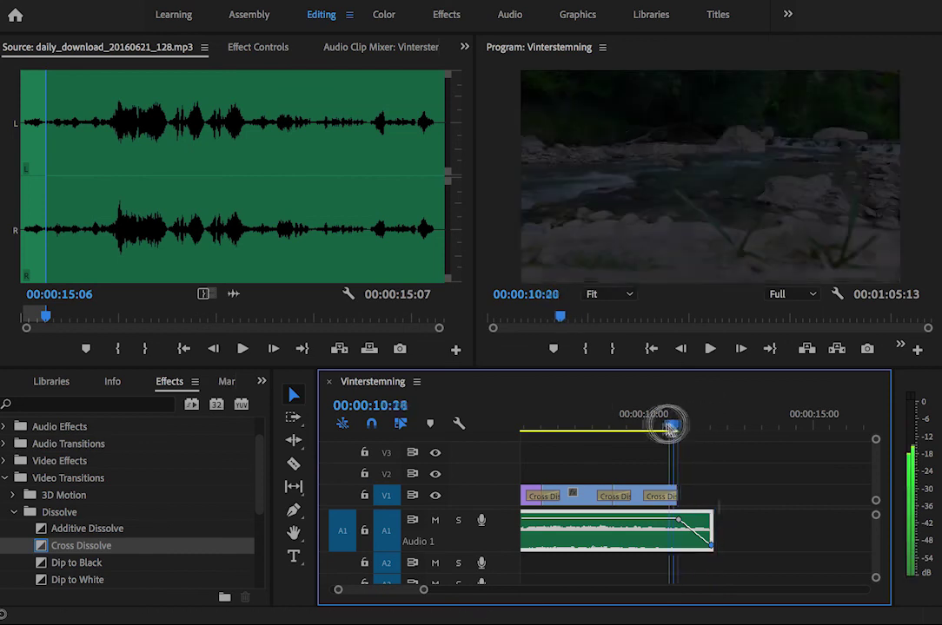
{"action": "mouse_move", "coordinate": [714, 522]}
{"action": "left_mouse_down"}
{"action": "mouse_move", "coordinate": [742, 523]}
{"action": "mouse_move", "coordinate": [740, 546]}
{"action": "left_mouse_up"}
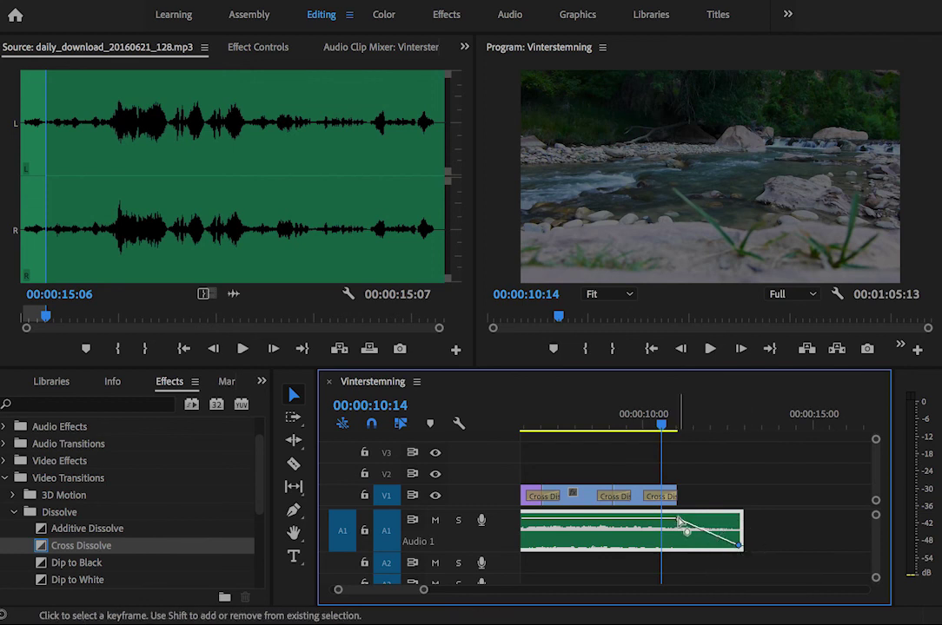
{"action": "left_click_drag", "start_coordinate": [678, 521], "coordinate": [701, 527]}
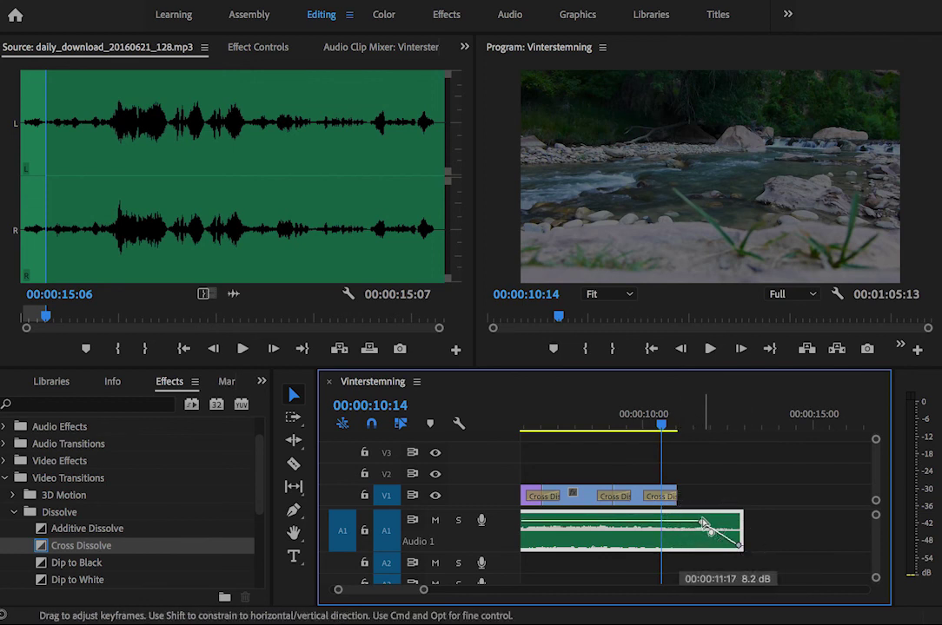
{"action": "left_click", "coordinate": [626, 416]}
{"action": "key", "text": "space"}
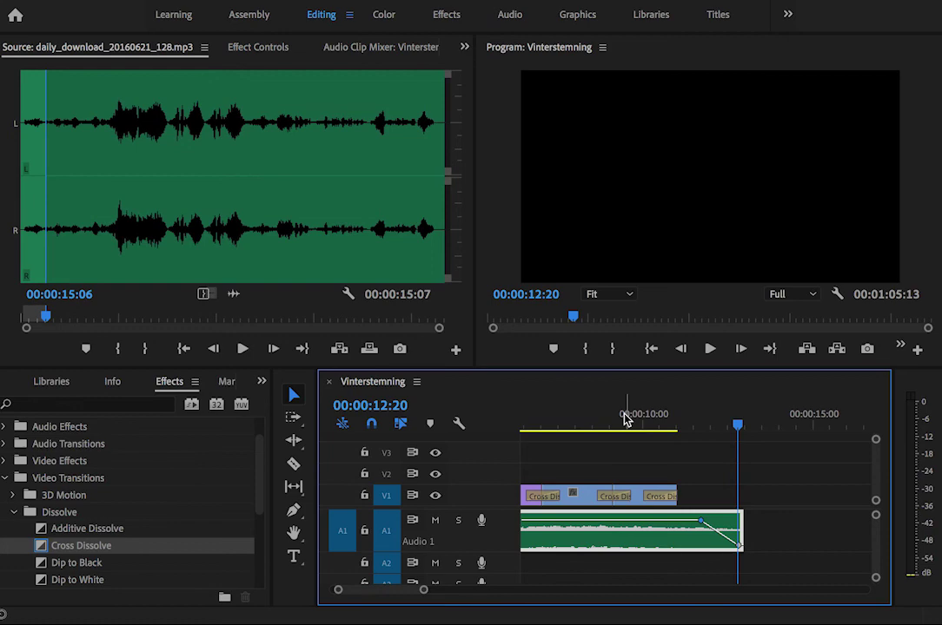
- Move the playhead back to 00:00:00:00 at the start of the Vinterstemning sequence
{"action": "left_click_drag", "start_coordinate": [737, 424], "coordinate": [423, 470]}
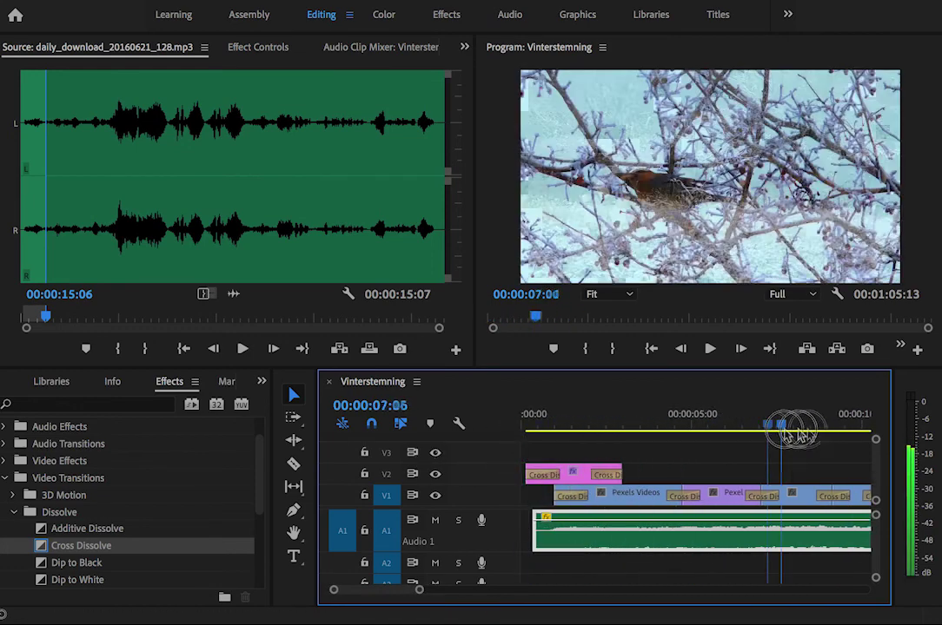